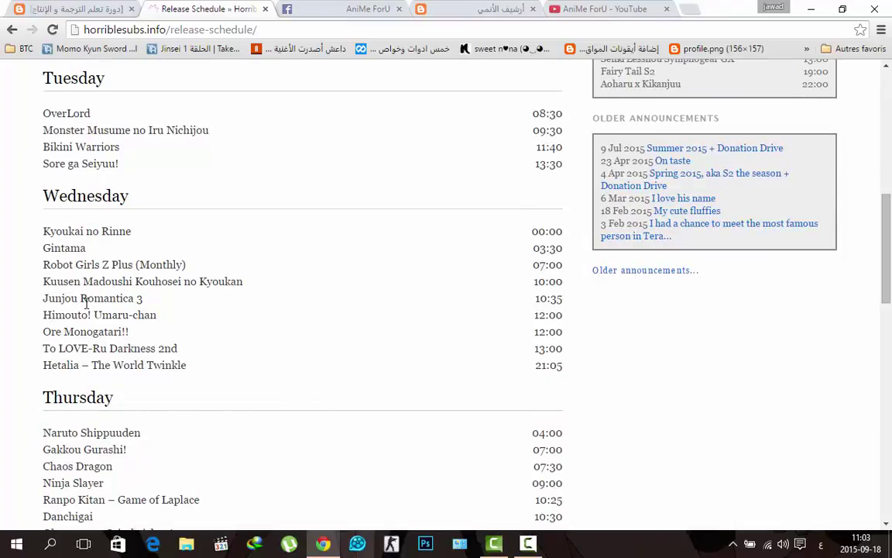
Look through the weekly release schedule and return to the HorribleSubs home page
{"action": "scroll", "coordinate": [86, 302], "scroll_direction": "down", "scroll_amount": 3}
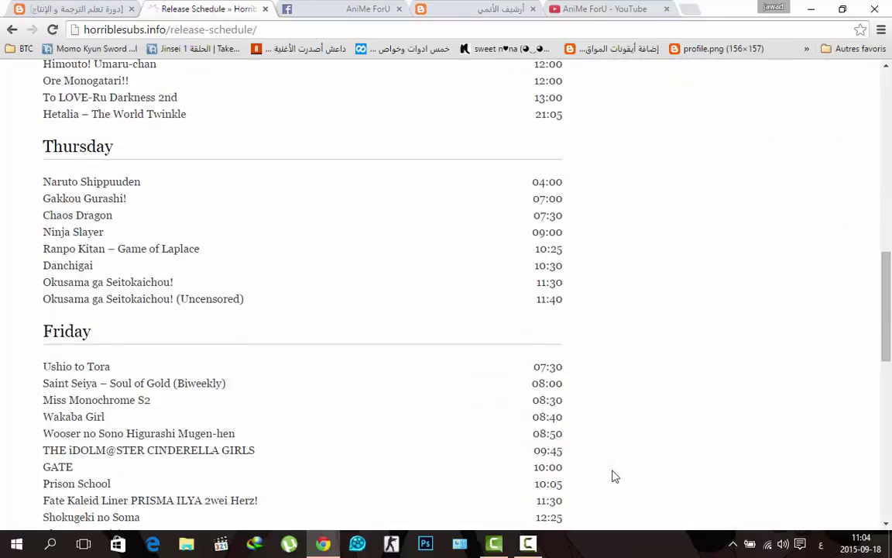
{"action": "scroll", "coordinate": [612, 476], "scroll_direction": "up", "scroll_amount": 10}
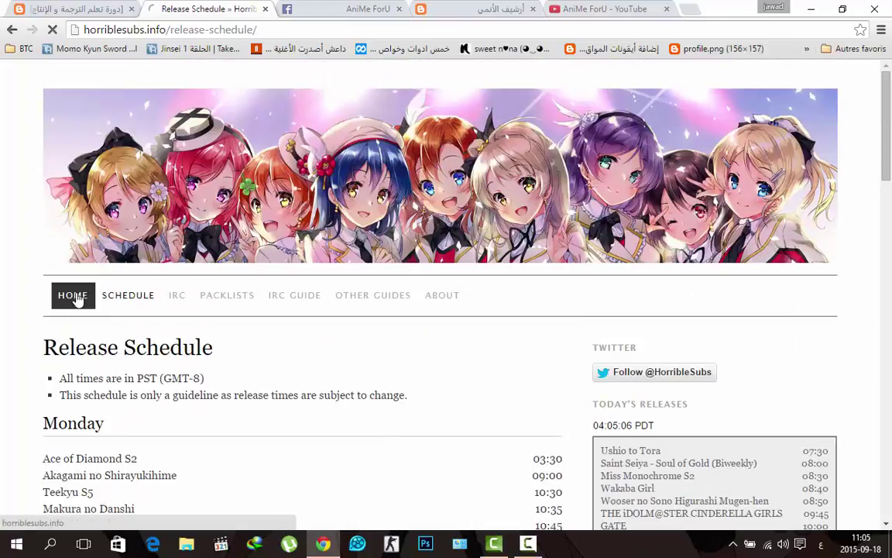
{"action": "left_click", "coordinate": [75, 298]}
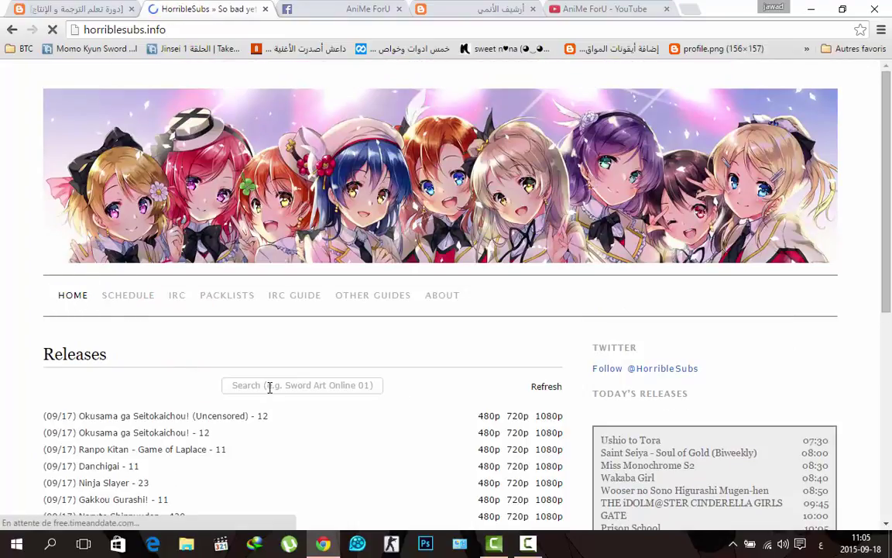
Search the releases list for "naruto"
{"action": "left_click", "coordinate": [271, 391]}
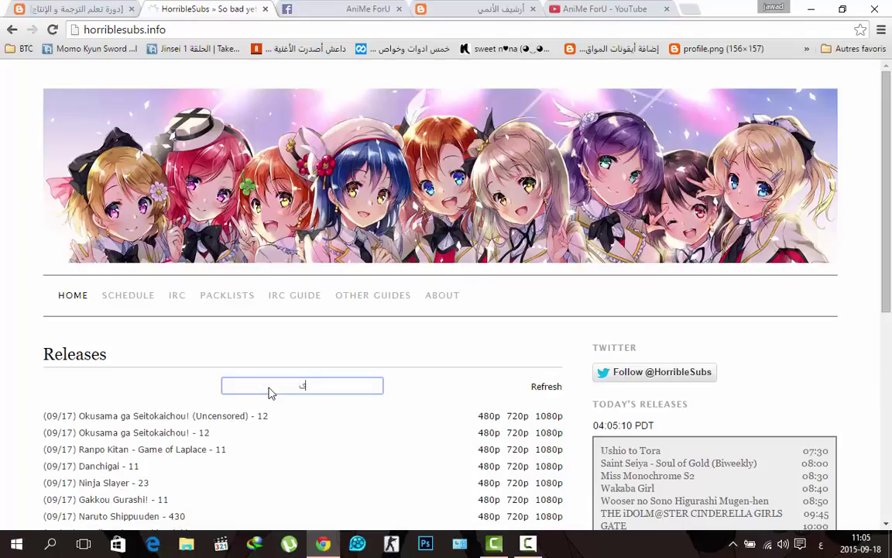
{"action": "key", "text": "BackSpace"}
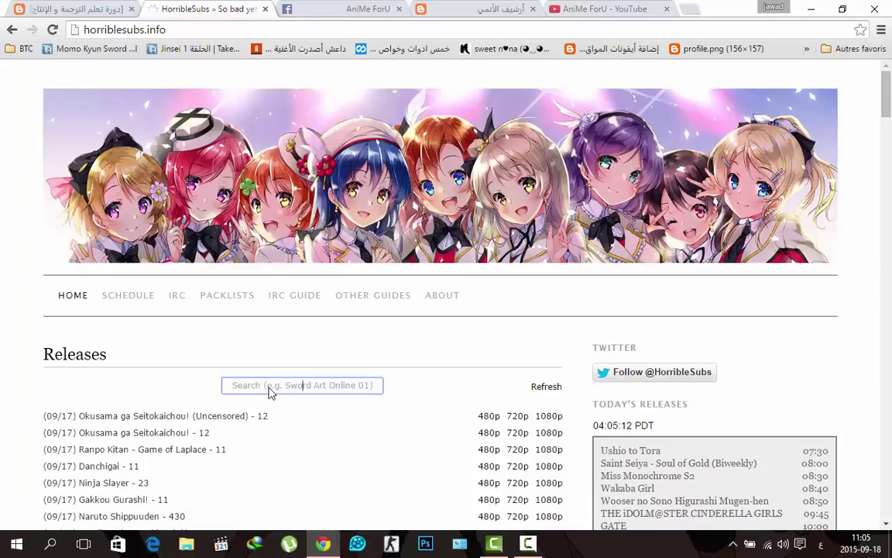
{"action": "type", "text": "ف"}
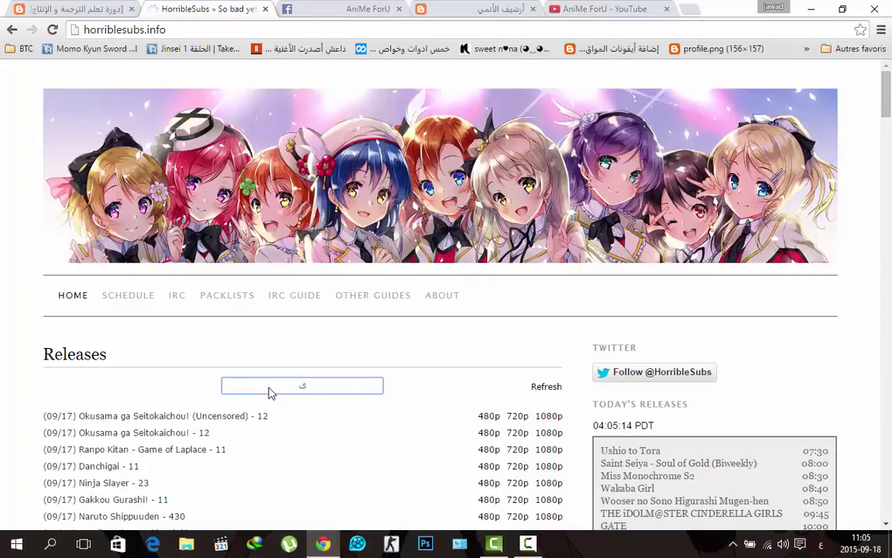
{"action": "key", "text": "BackSpace"}
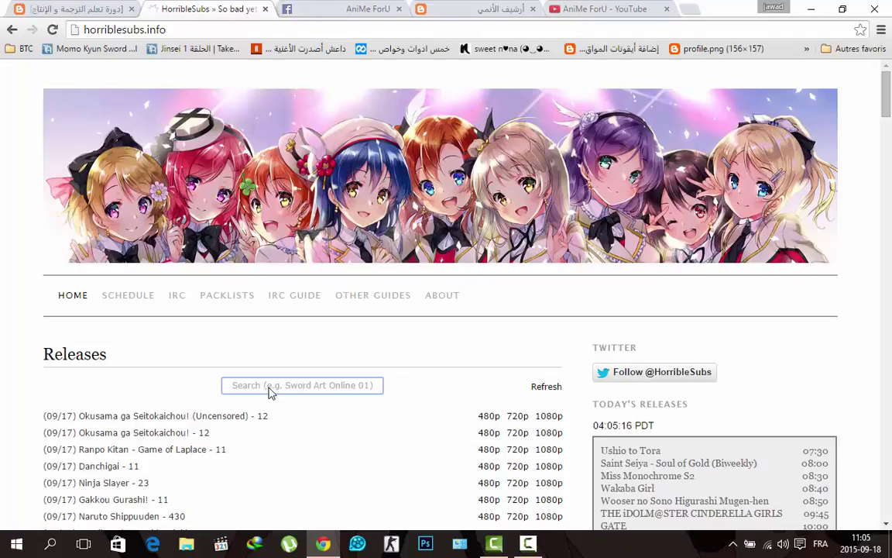
{"action": "type", "text": "naryto"}
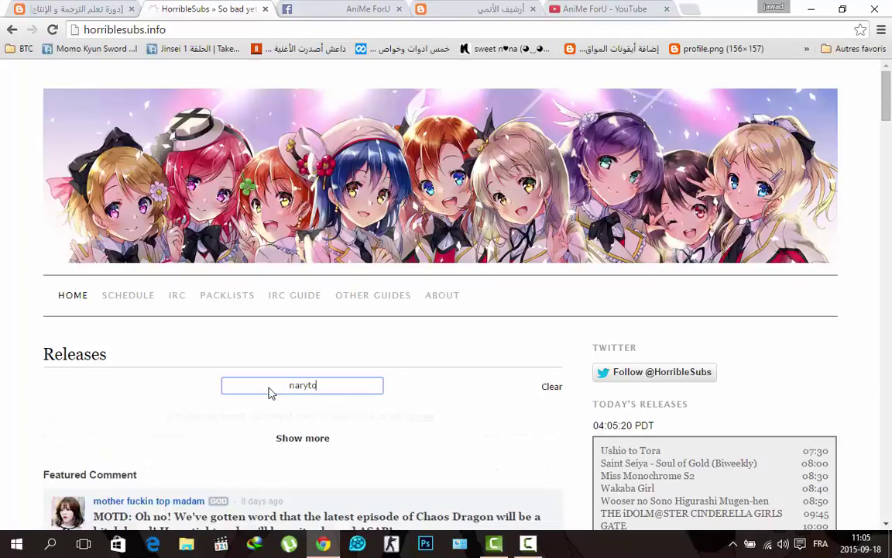
{"action": "key", "text": "Left"}
{"action": "key", "text": "BackSpace"}
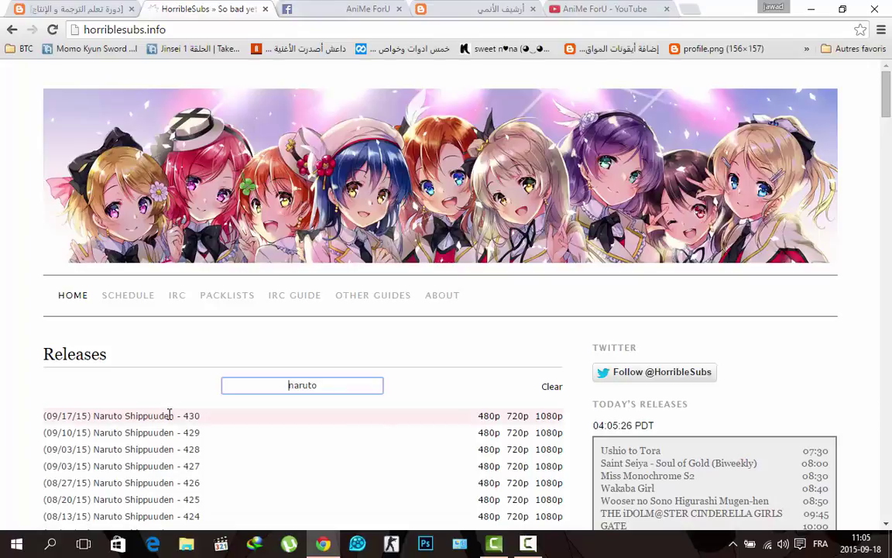
{"action": "left_click", "coordinate": [23, 419]}
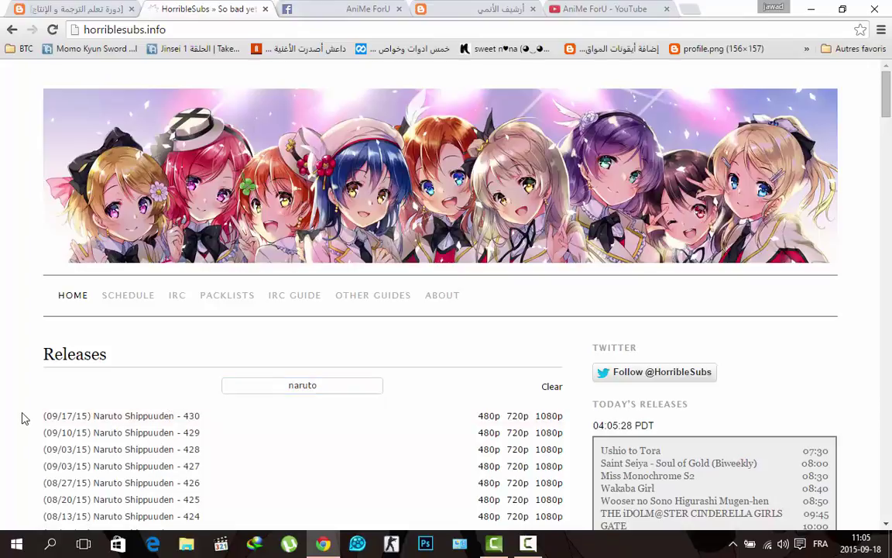
Compare the 480p and 720p options of Naruto Shippuuden - 430 and leave its 720p download links expanded
{"action": "scroll", "coordinate": [24, 418], "scroll_direction": "down", "scroll_amount": 3}
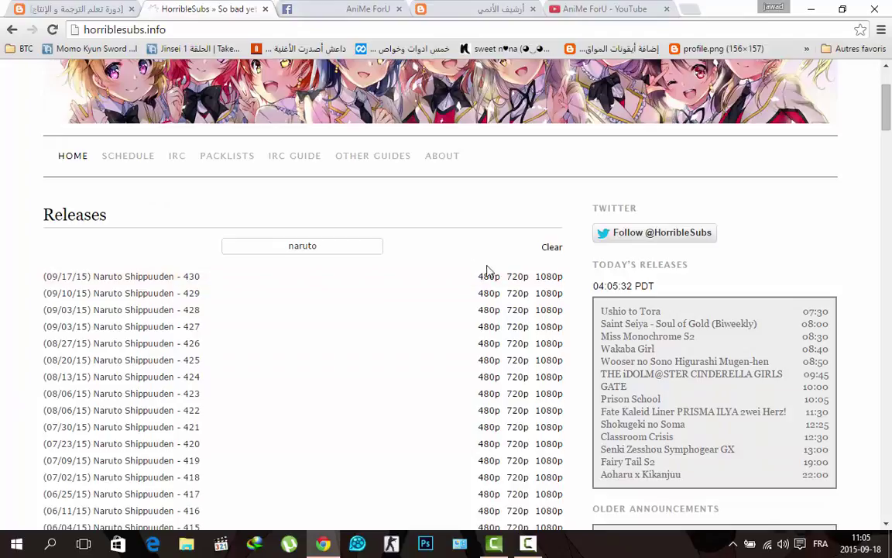
{"action": "left_click", "coordinate": [518, 277]}
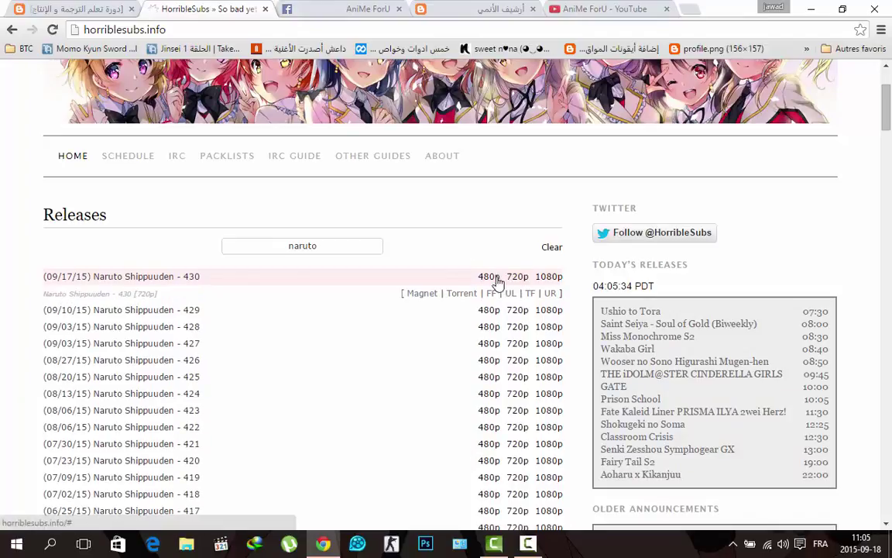
{"action": "left_click", "coordinate": [489, 277]}
{"action": "left_click", "coordinate": [519, 279]}
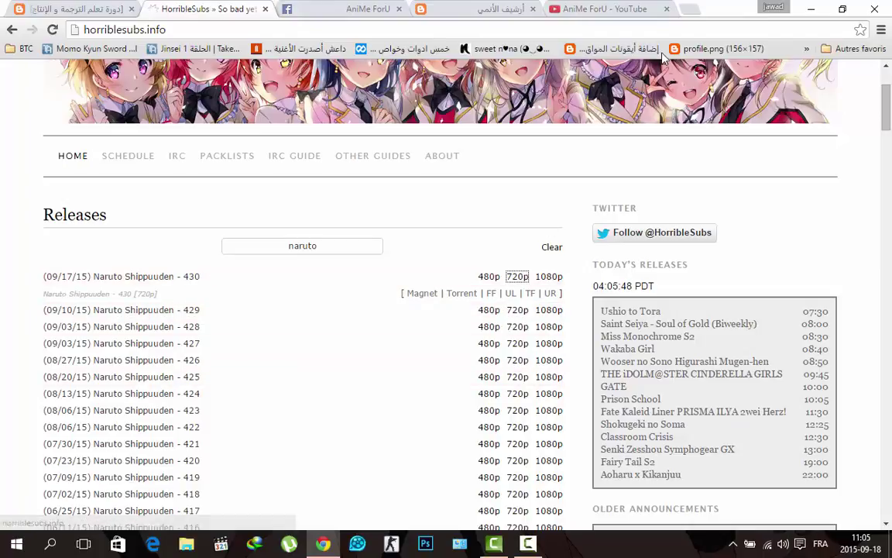
Minimize the browser, open the Sub Prog folder on the desktop and look over the Aegisub and MKVToolNix archives and installers
{"action": "left_click", "coordinate": [810, 8]}
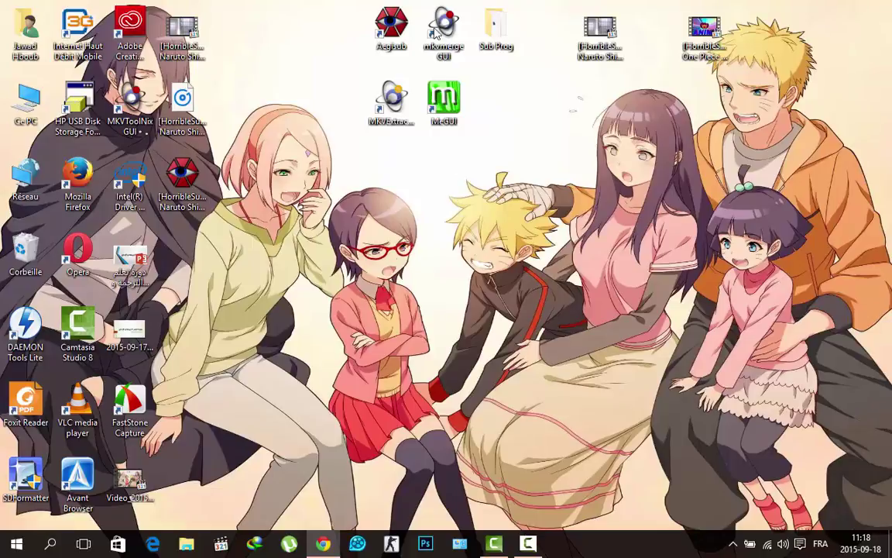
{"action": "double_click", "coordinate": [482, 36]}
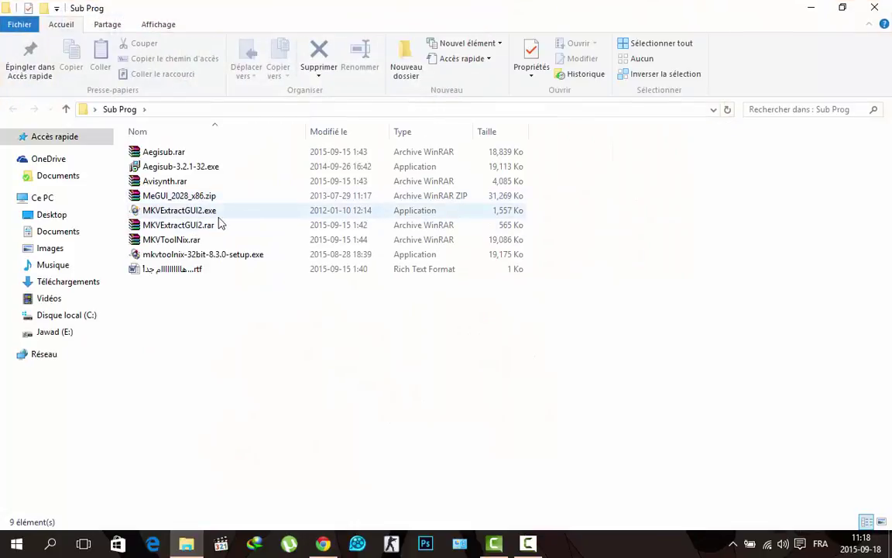
{"action": "left_click", "coordinate": [221, 240]}
{"action": "left_click", "coordinate": [185, 226]}
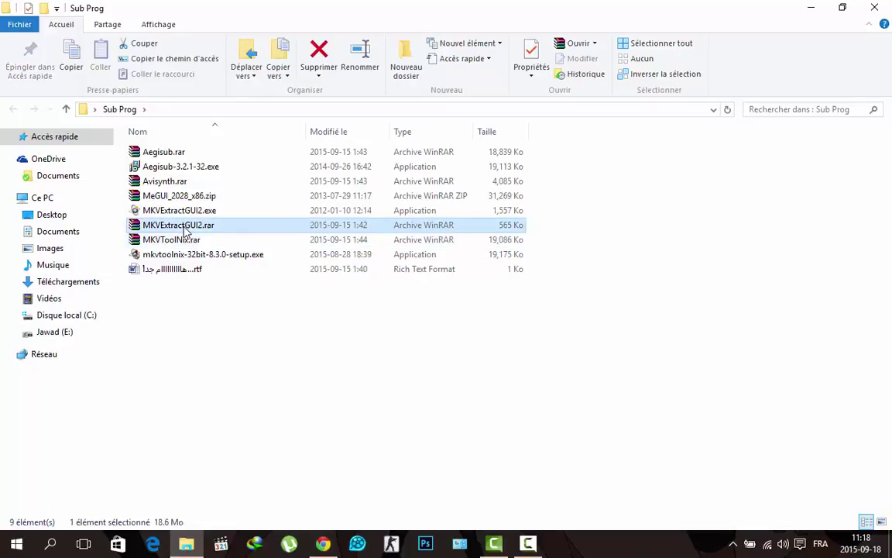
{"action": "left_click", "coordinate": [167, 153]}
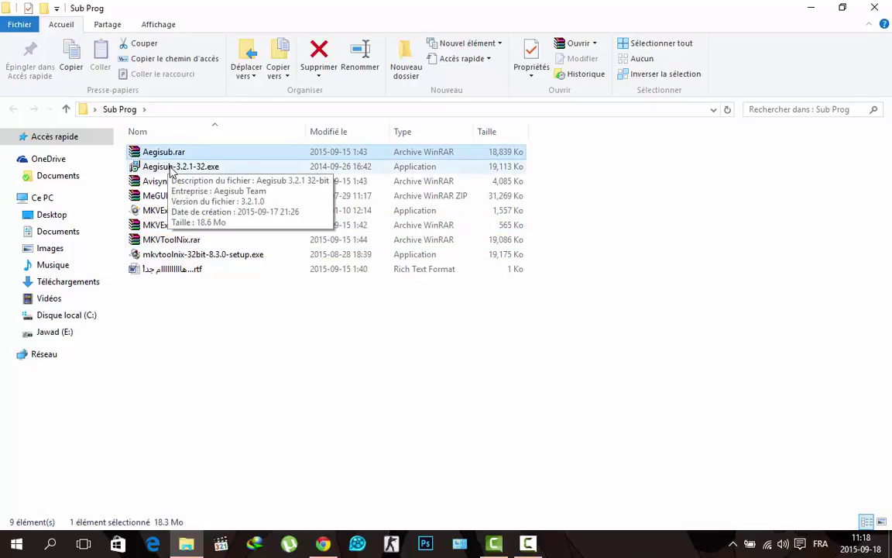
{"action": "left_click", "coordinate": [171, 170]}
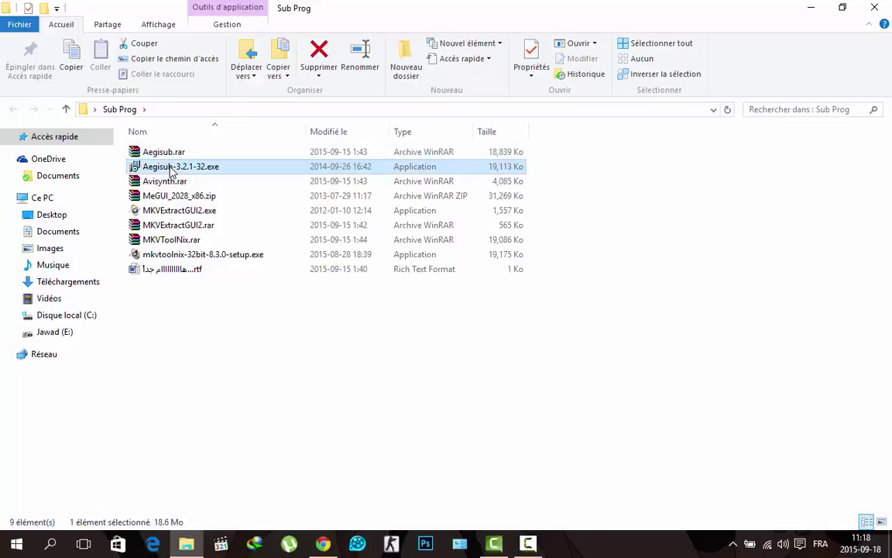
{"action": "left_click", "coordinate": [184, 255]}
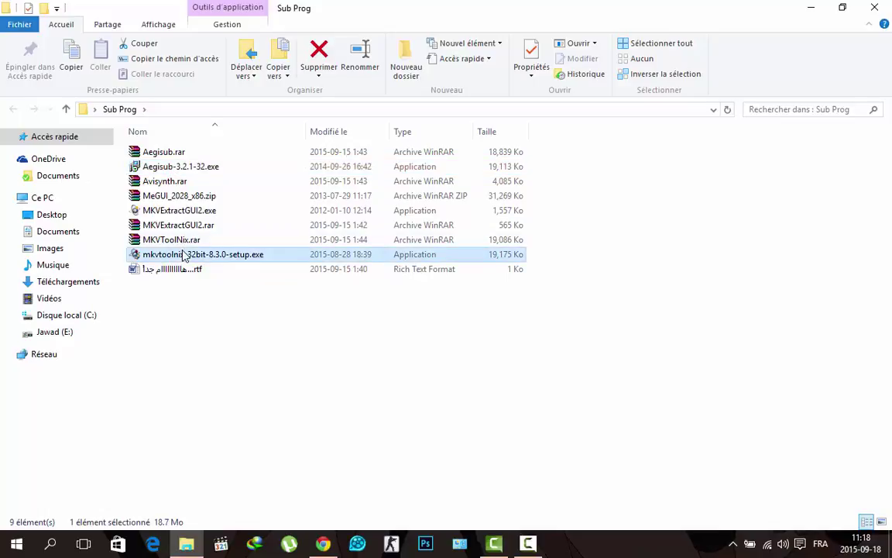
Copy MKVExtractGUI2.exe from the Sub Prog folder and minimize the folder window
{"action": "left_click", "coordinate": [172, 213]}
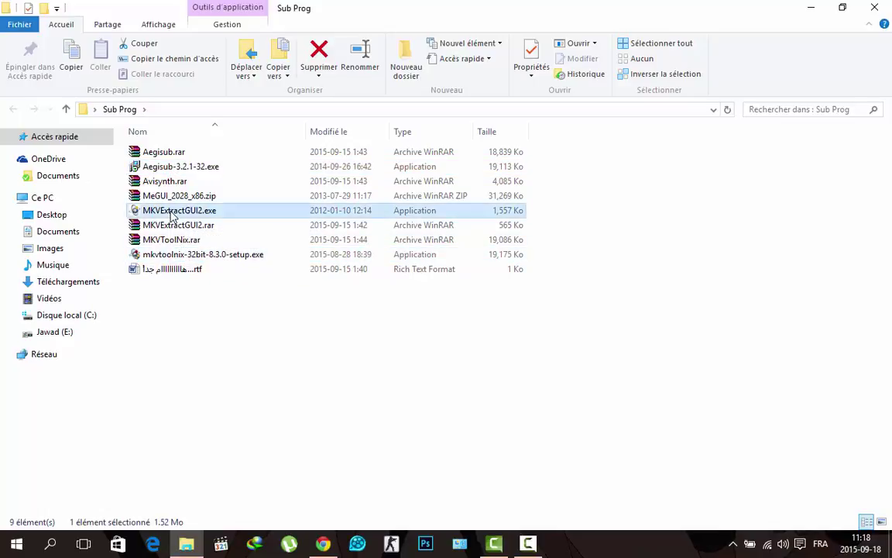
{"action": "right_click", "coordinate": [172, 215]}
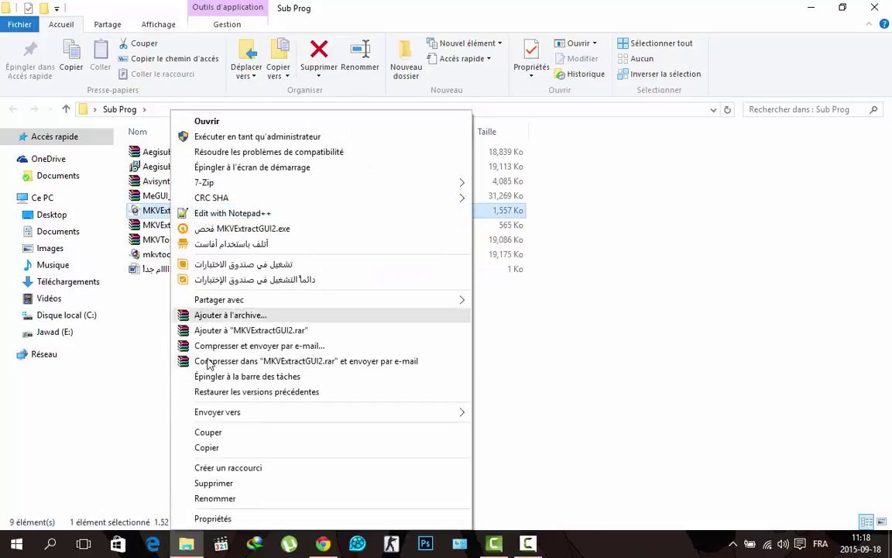
{"action": "left_click", "coordinate": [213, 447]}
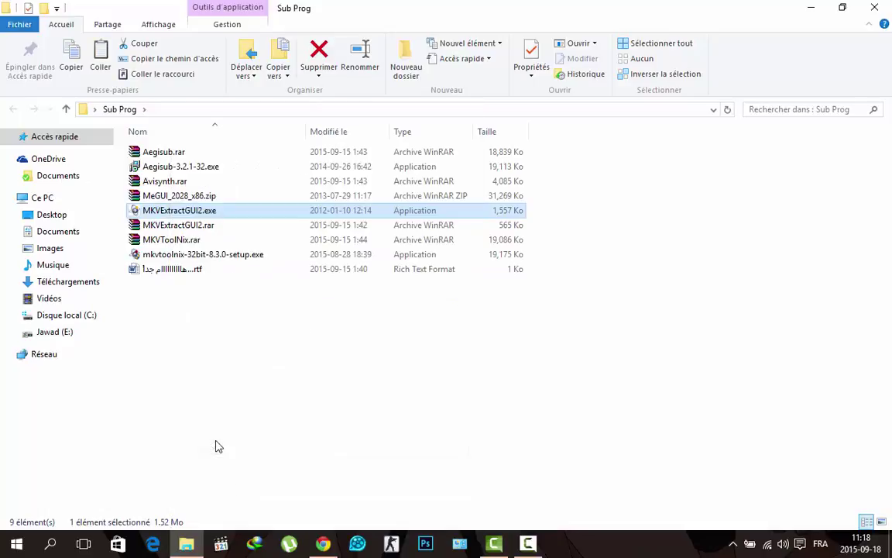
{"action": "left_click", "coordinate": [811, 7]}
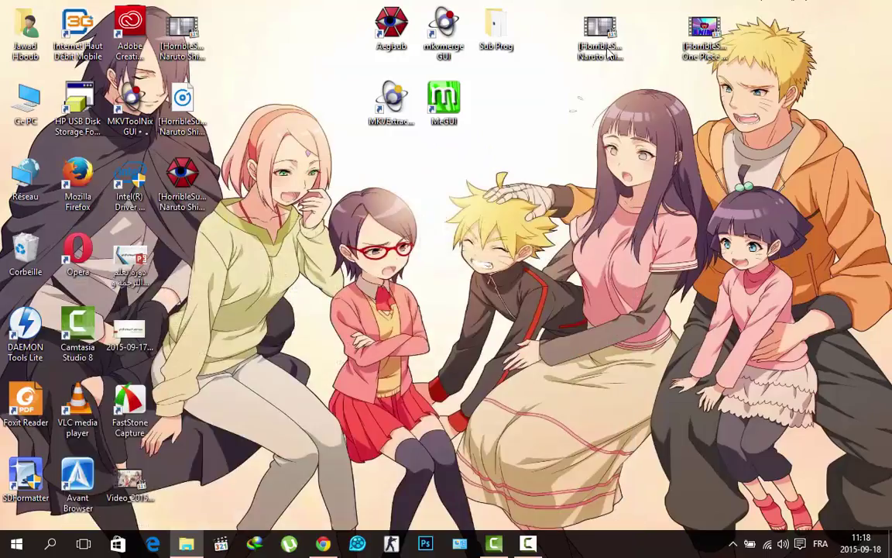
Open the installation folder that the mkvmerge GUI desktop shortcut points to
{"action": "left_click", "coordinate": [445, 58]}
{"action": "right_click", "coordinate": [445, 59]}
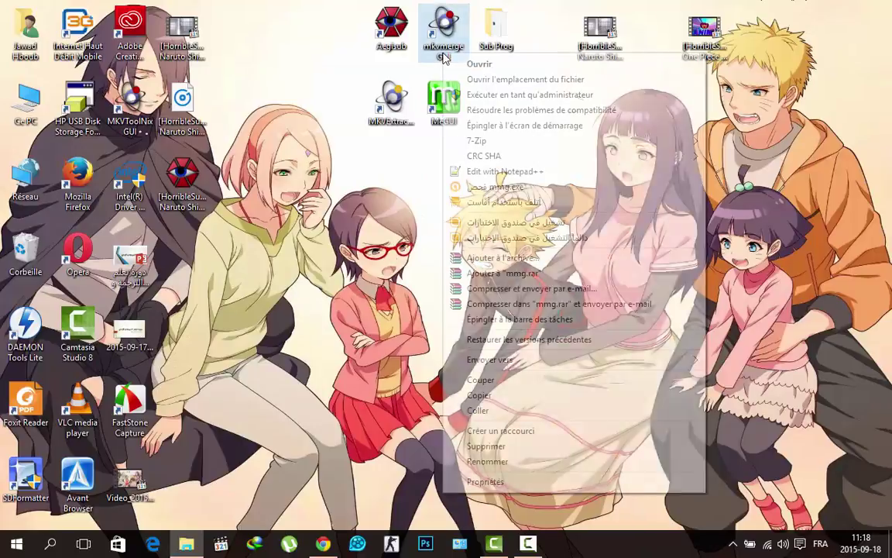
{"action": "left_click", "coordinate": [479, 82]}
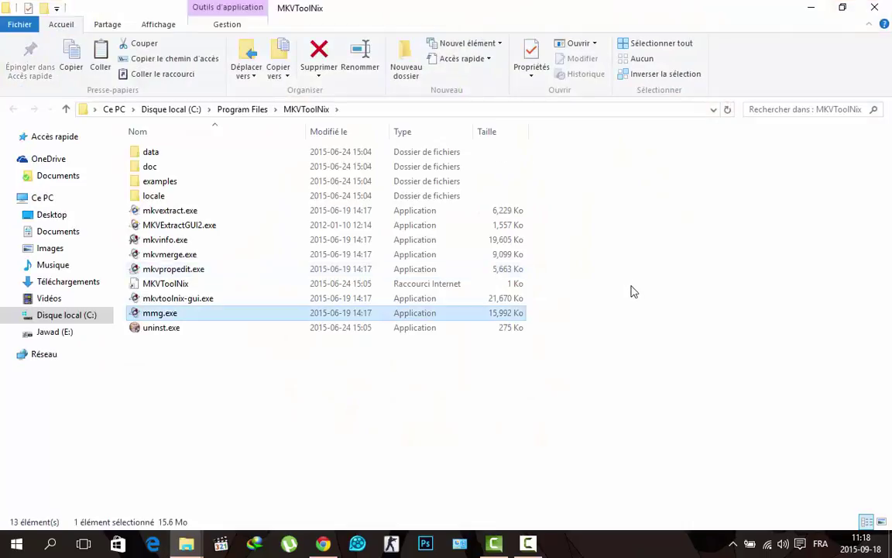
Paste MKVExtractGUI2.exe into the MKVToolNix folder, replacing the existing file, and minimize the window
{"action": "right_click", "coordinate": [631, 292]}
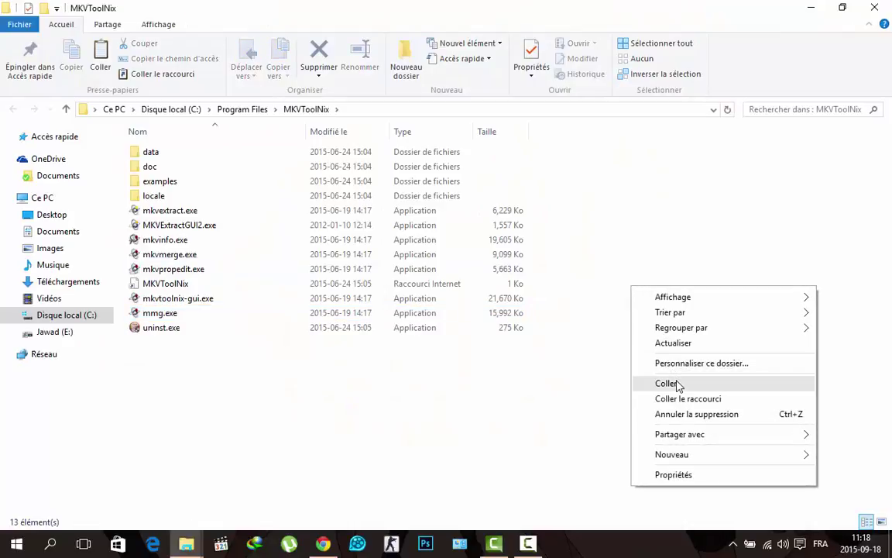
{"action": "left_click", "coordinate": [676, 382]}
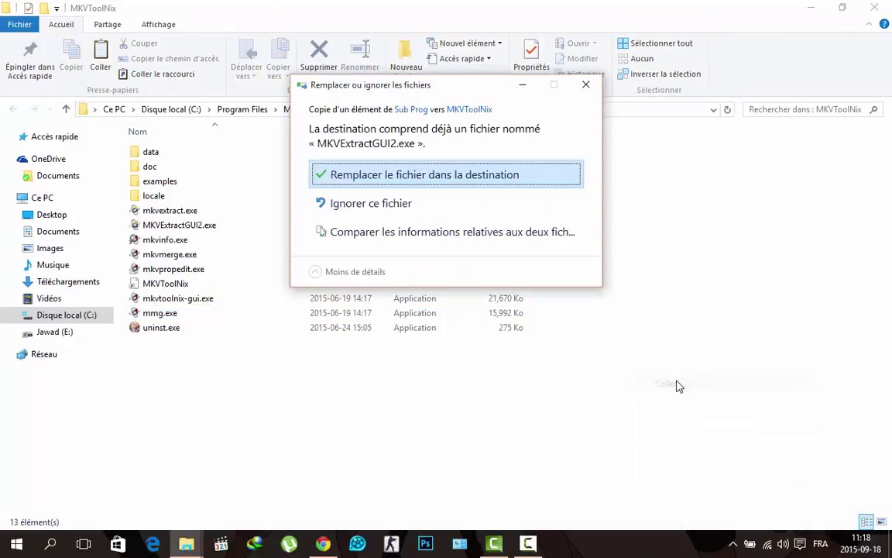
{"action": "left_click", "coordinate": [478, 175]}
{"action": "left_click", "coordinate": [430, 191]}
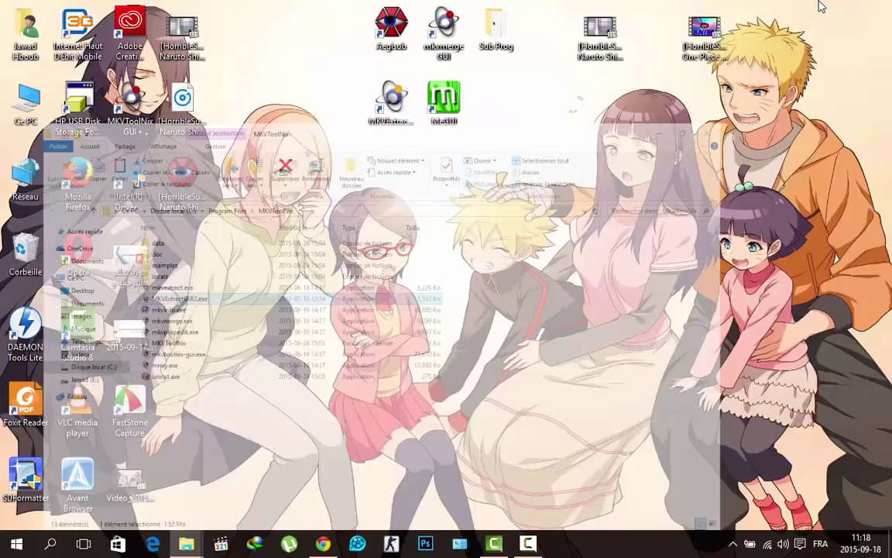
{"action": "left_click", "coordinate": [811, 7]}
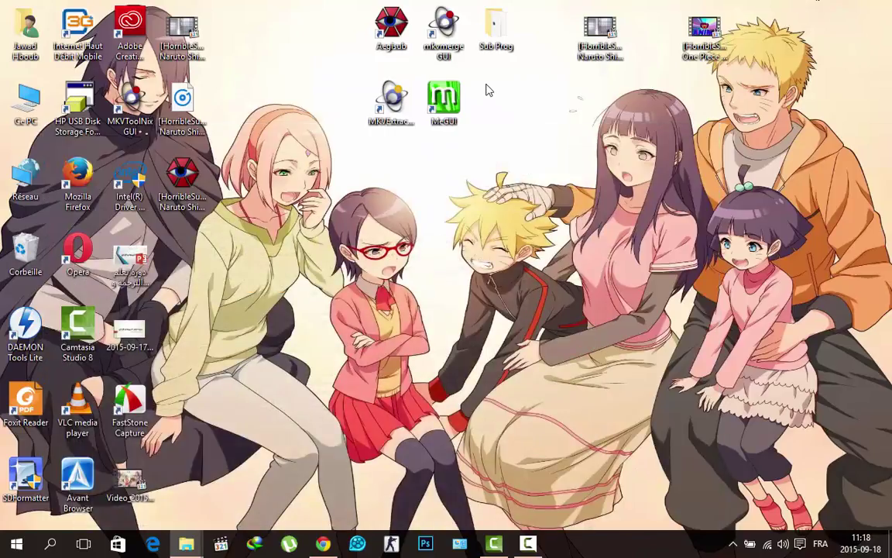
Launch mkvmerge GUI, dismiss its deprecation notice and add [HorribleSubs] Naruto Shippuuden - 430 [720p].mkv from the desktop as a source file
{"action": "left_click", "coordinate": [447, 51]}
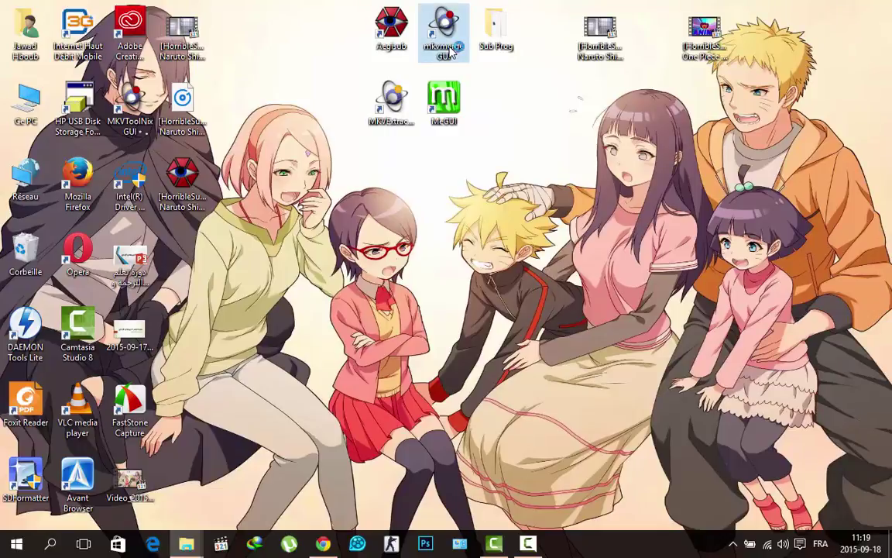
{"action": "double_click", "coordinate": [448, 39]}
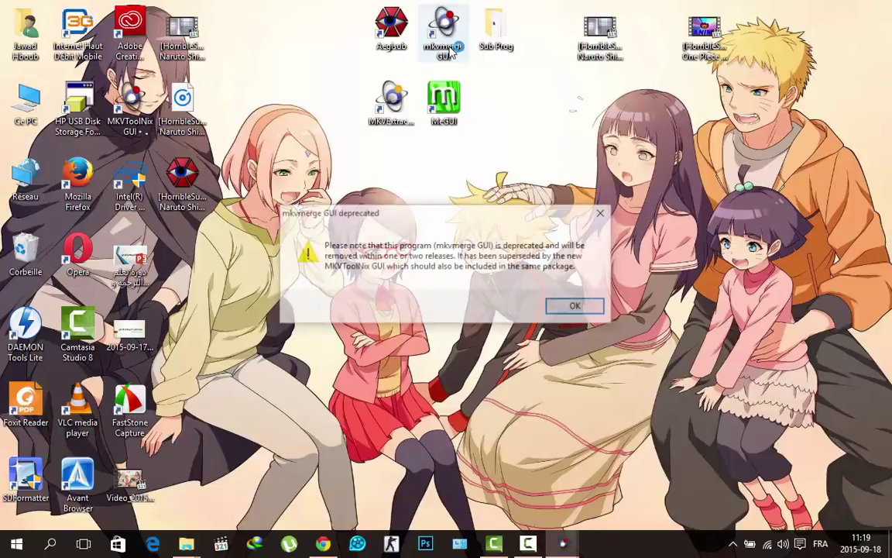
{"action": "left_click", "coordinate": [574, 304]}
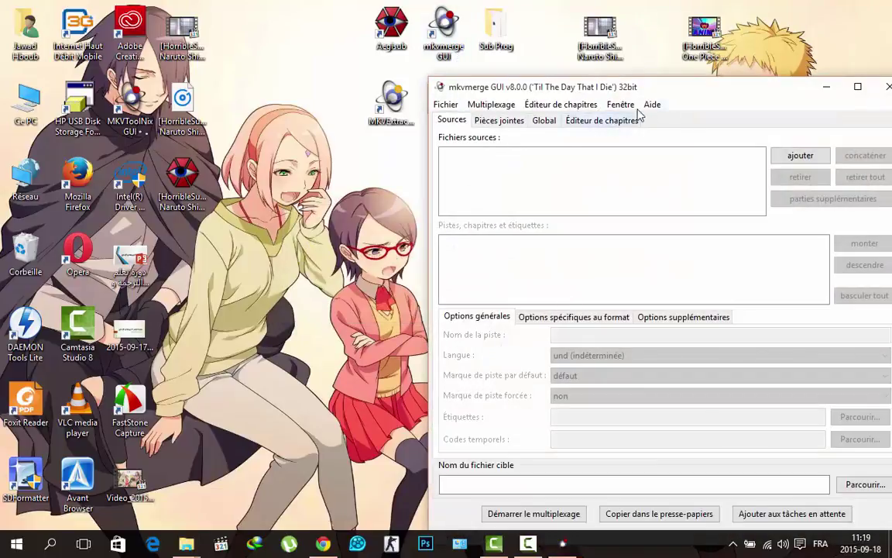
{"action": "left_click_drag", "start_coordinate": [609, 125], "coordinate": [607, 154]}
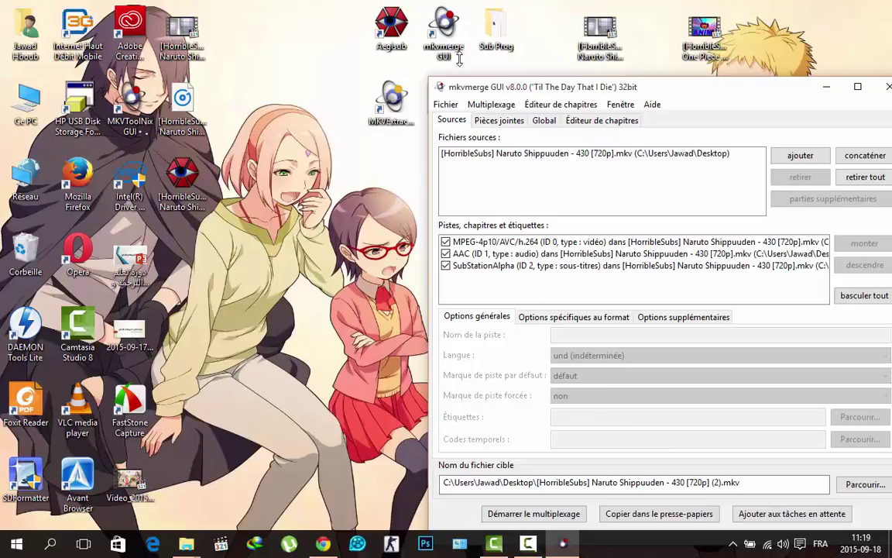
Move the extra Naruto Shippuuden video on the desktop to the Recycle Bin and reload Naruto Shippuuden - 430 [720p].mkv as the only source
{"action": "left_click", "coordinate": [194, 46]}
{"action": "left_click_drag", "start_coordinate": [194, 47], "coordinate": [285, 402]}
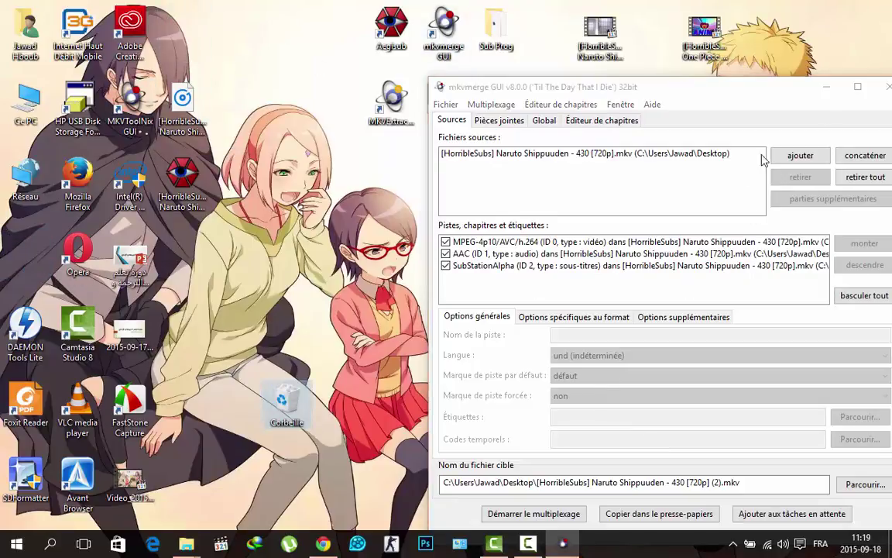
{"action": "left_click", "coordinate": [865, 177]}
{"action": "left_click_drag", "start_coordinate": [590, 38], "coordinate": [631, 194]}
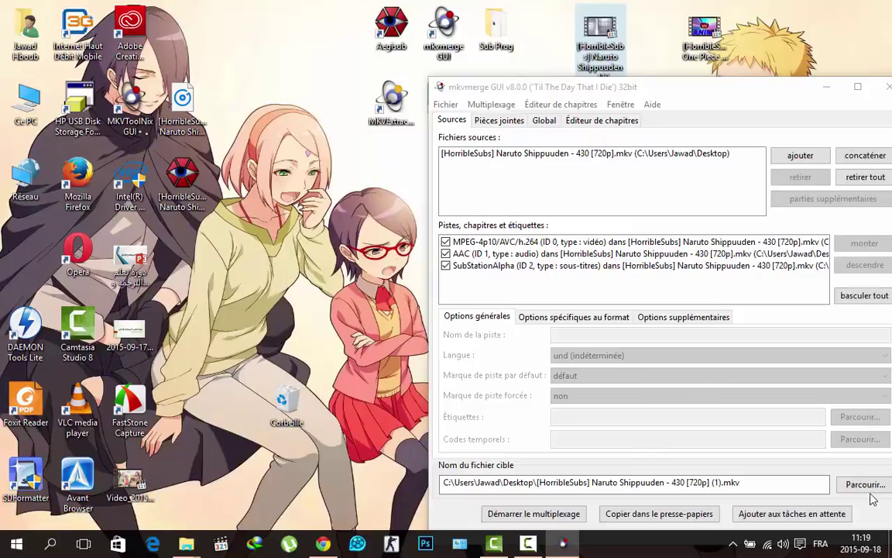
Mux only the video track into [HorribleSubs] Naruto Shippuuden - 430 [720p] (1).mkv, excluding the AAC audio and SubStationAlpha subtitles, and close mkvmerge GUI
{"action": "left_click", "coordinate": [678, 481]}
{"action": "left_click", "coordinate": [679, 482]}
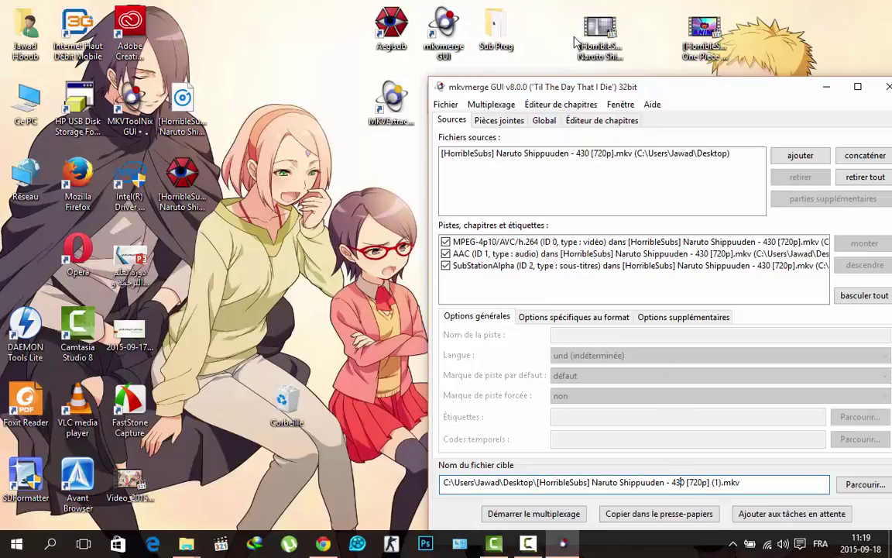
{"action": "left_click", "coordinate": [445, 254]}
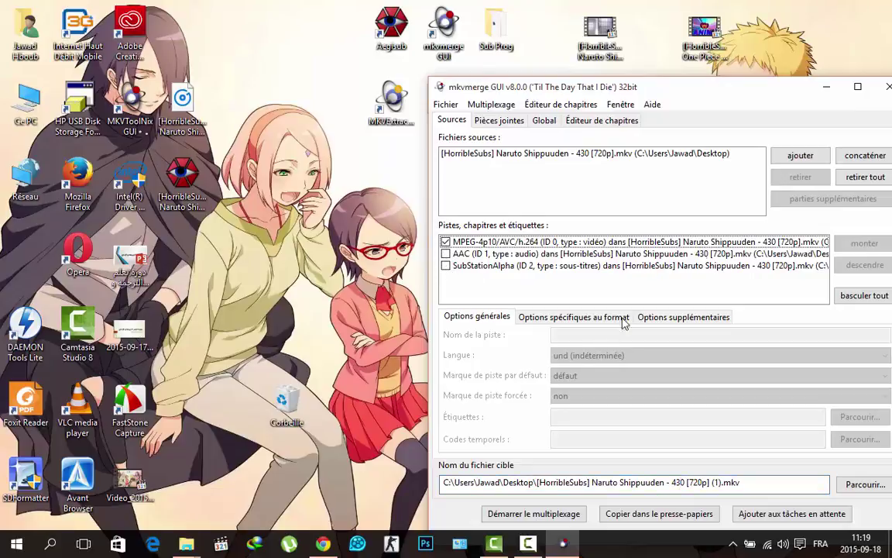
{"action": "left_click", "coordinate": [562, 516]}
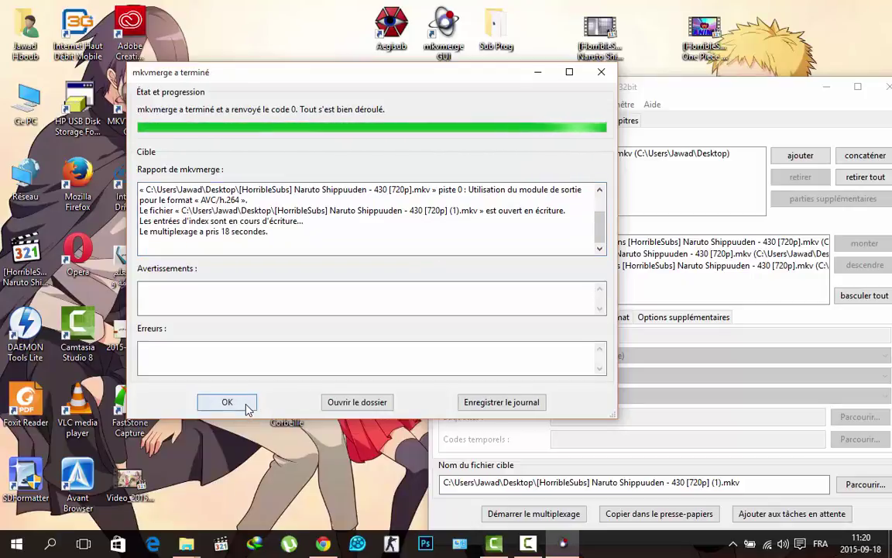
{"action": "left_click", "coordinate": [221, 363]}
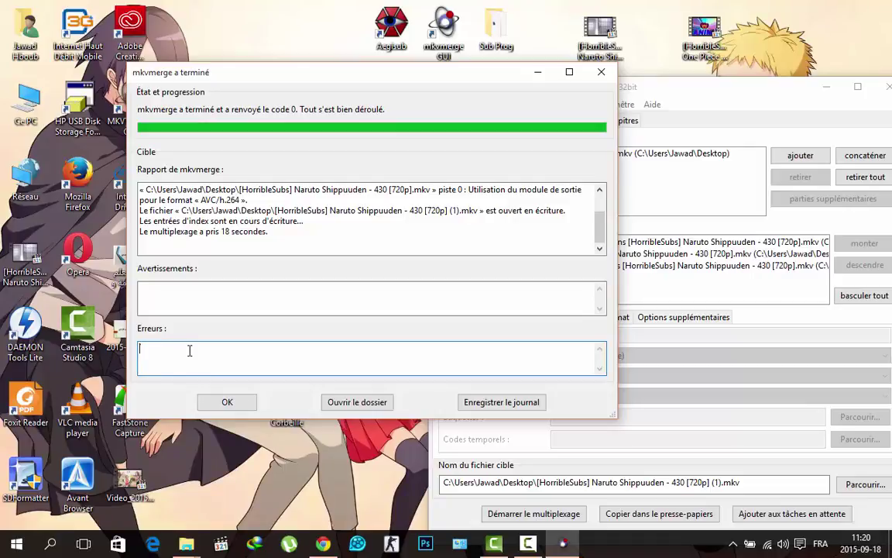
{"action": "left_click", "coordinate": [227, 402]}
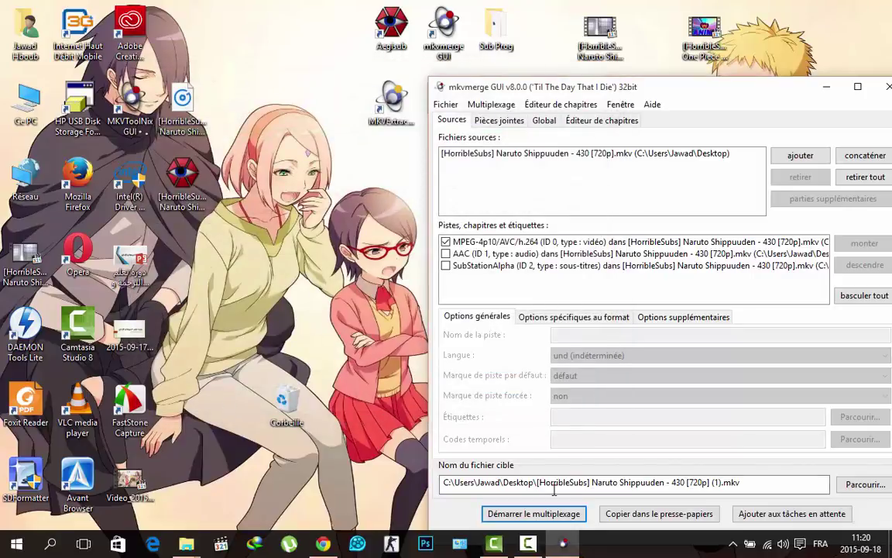
{"action": "left_click", "coordinate": [889, 86]}
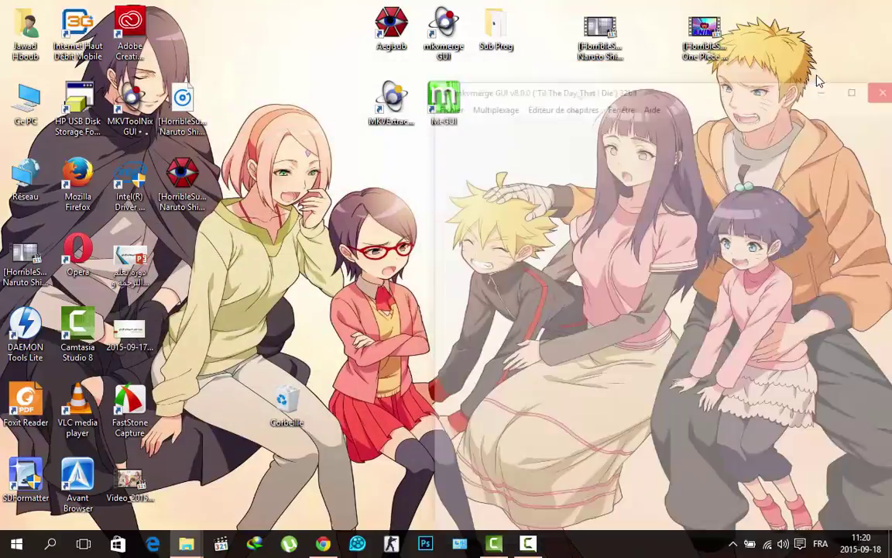
Launch MKVExtractGUI2 from the desktop and move its window to the middle, clear of the desktop icons
{"action": "left_click", "coordinate": [393, 125]}
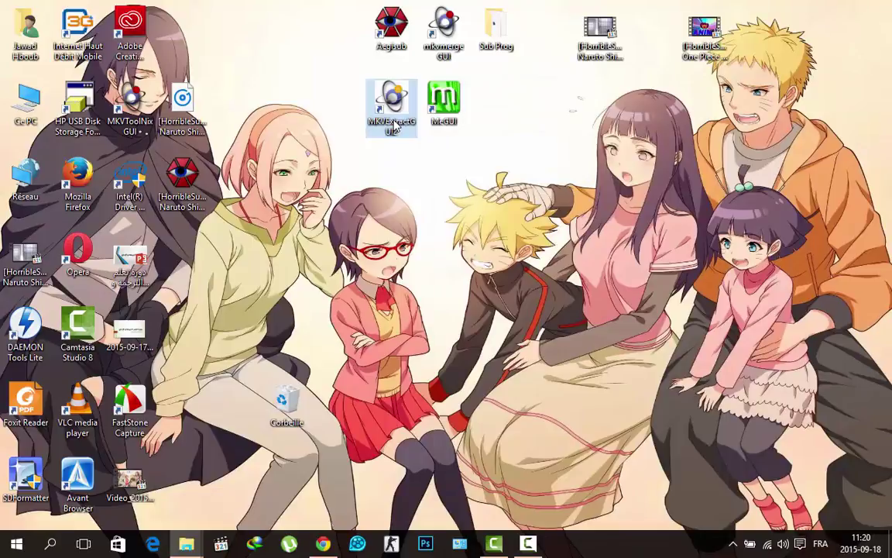
{"action": "double_click", "coordinate": [393, 125]}
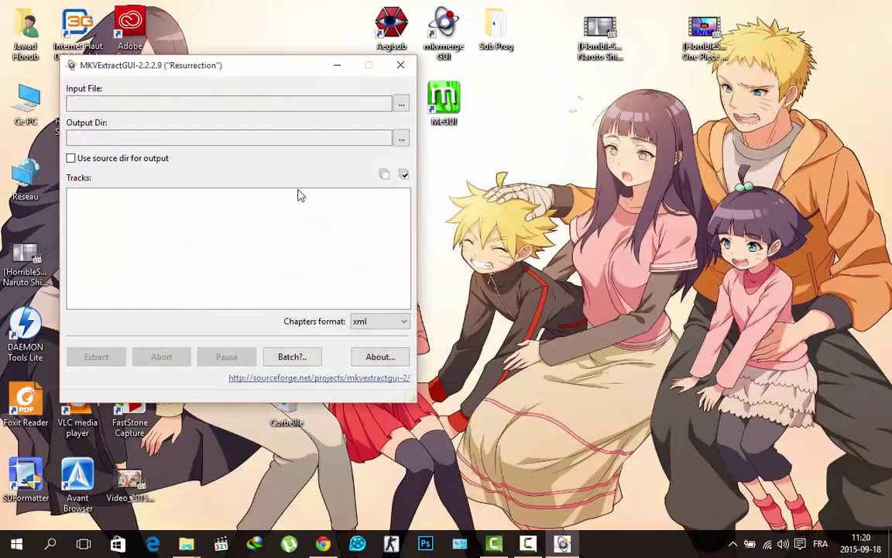
{"action": "left_click", "coordinate": [402, 104]}
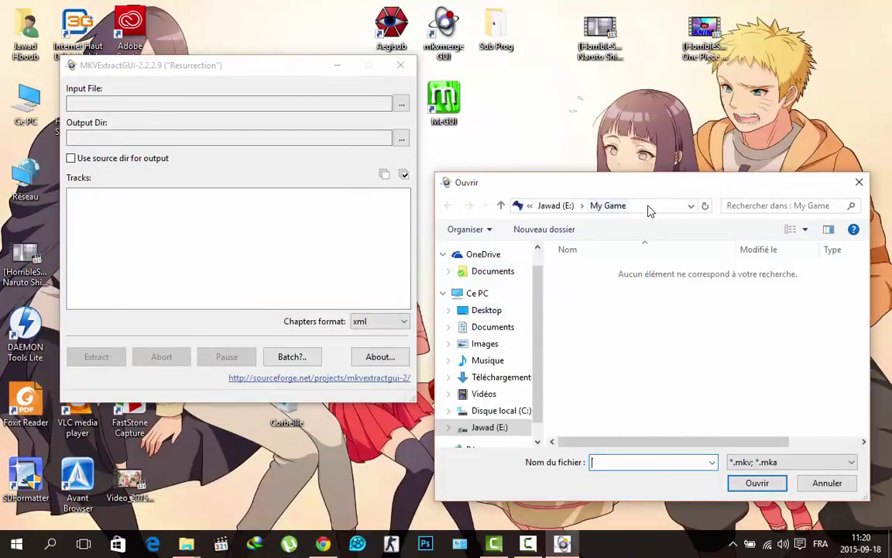
{"action": "key", "text": "Escape"}
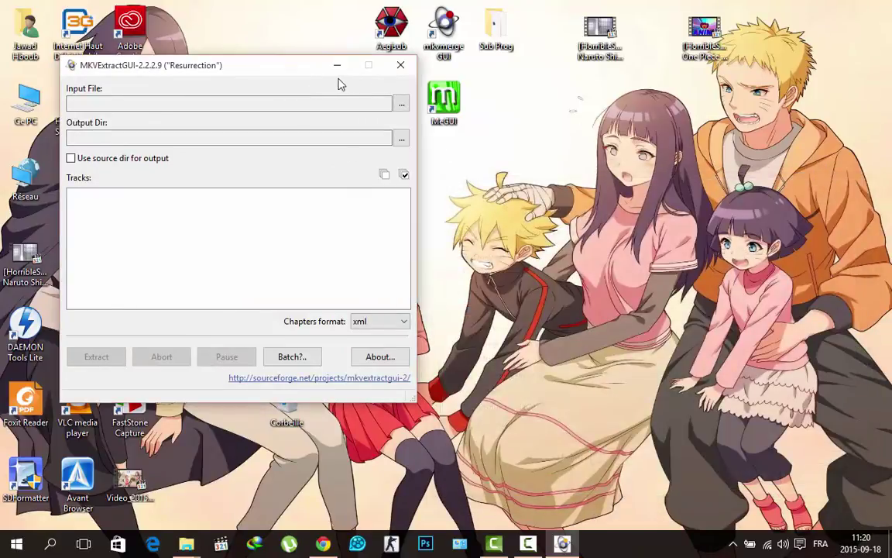
{"action": "left_click_drag", "start_coordinate": [303, 70], "coordinate": [505, 153]}
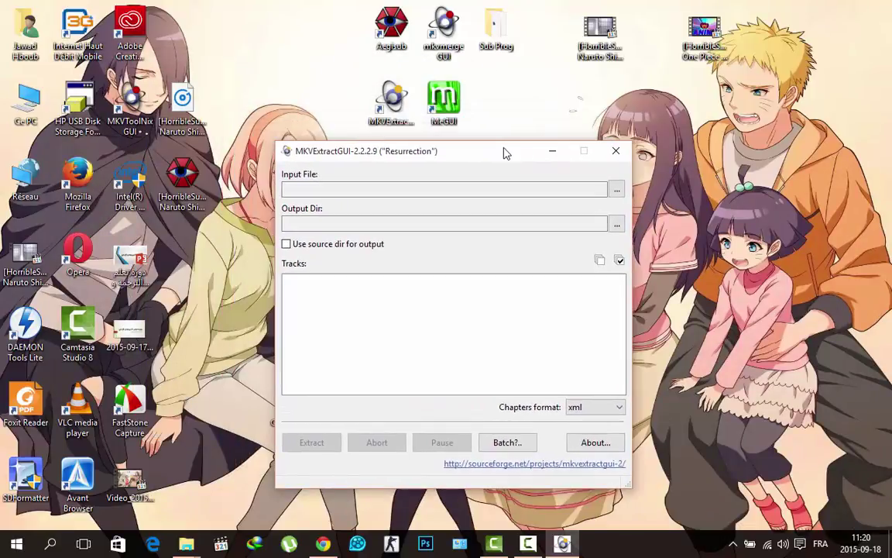
Delete the old extracted Naruto Shippuuden audio file from the desktop and move the newly muxed video icon to the upper row
{"action": "left_click", "coordinate": [178, 112]}
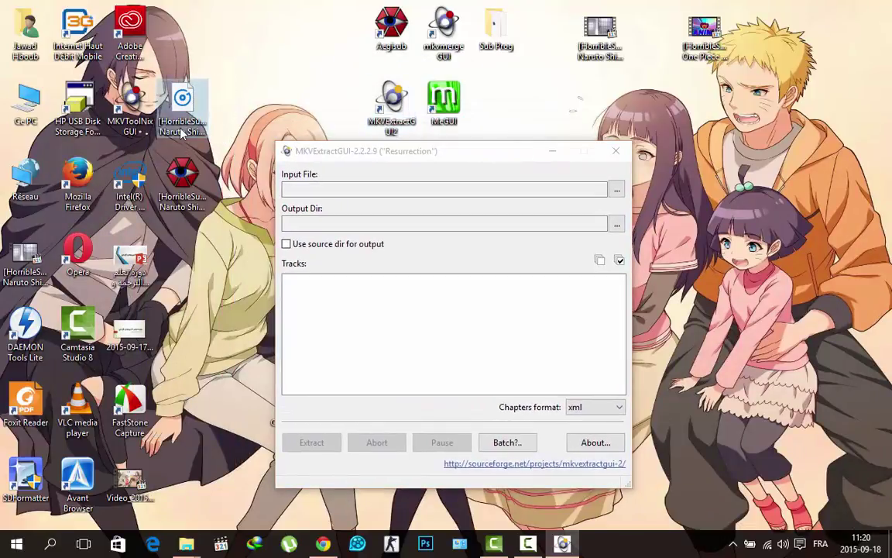
{"action": "left_click_drag", "start_coordinate": [183, 117], "coordinate": [187, 114]}
{"action": "key", "text": "Delete"}
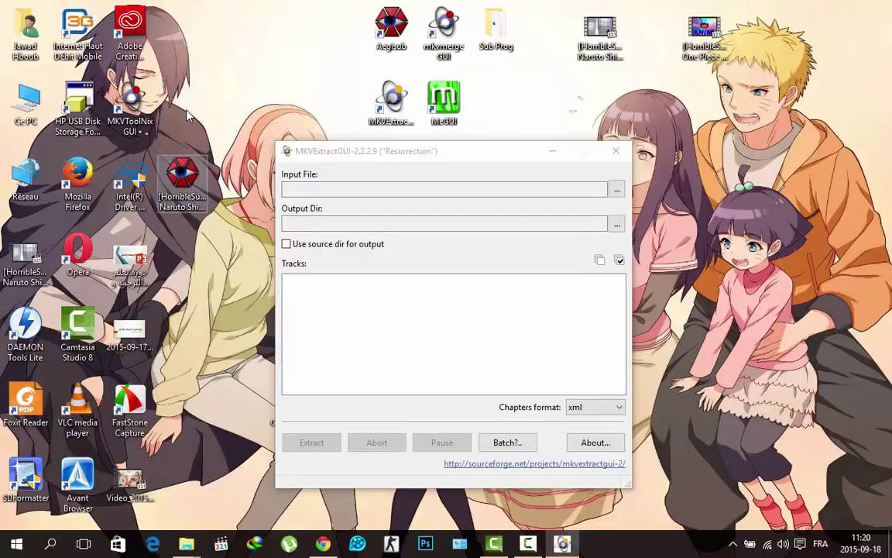
{"action": "left_click_drag", "start_coordinate": [25, 256], "coordinate": [233, 47]}
Extract the Japanese AAC audio and English ASS subtitle tracks from [HorribleSubs] Naruto Shippuuden - 430 [720p].mkv to the desktop, and close MKVExtractGUI
{"action": "left_click", "coordinate": [588, 43]}
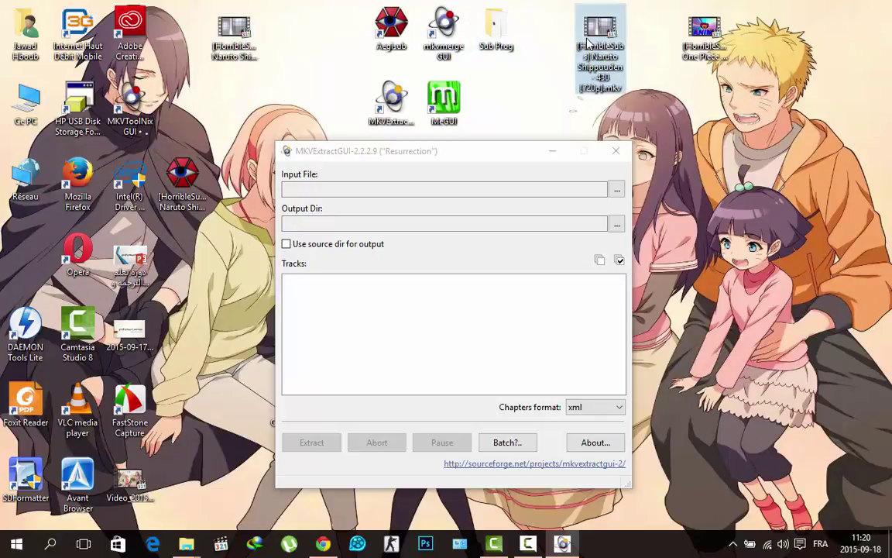
{"action": "left_click_drag", "start_coordinate": [565, 108], "coordinate": [474, 325]}
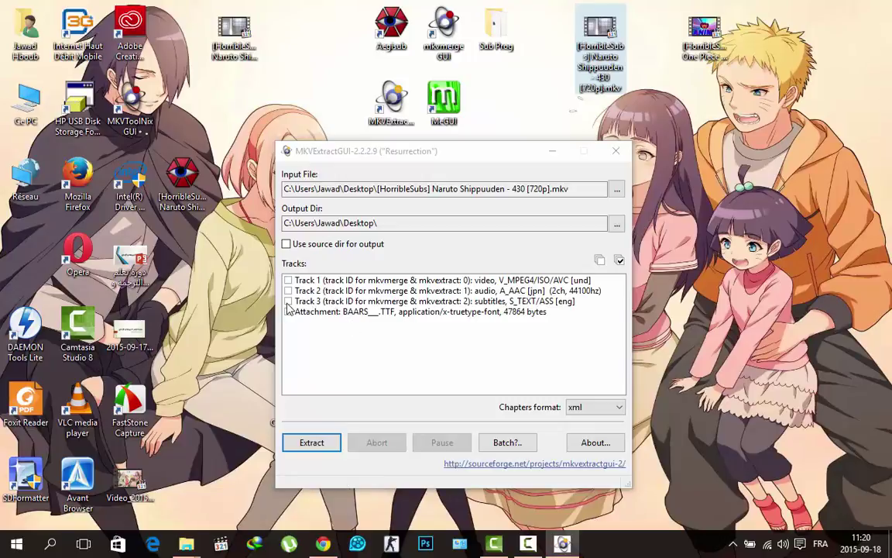
{"action": "left_click", "coordinate": [289, 301]}
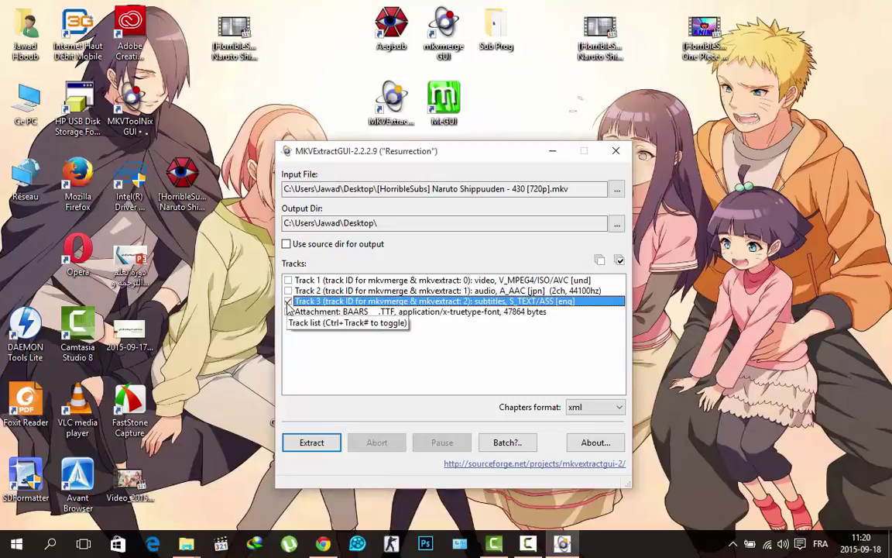
{"action": "left_click", "coordinate": [289, 291]}
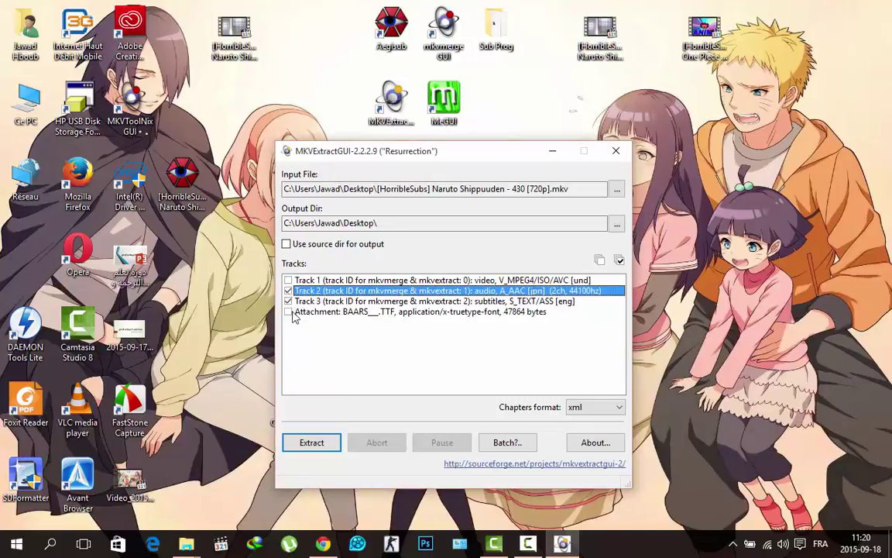
{"action": "left_click", "coordinate": [313, 450]}
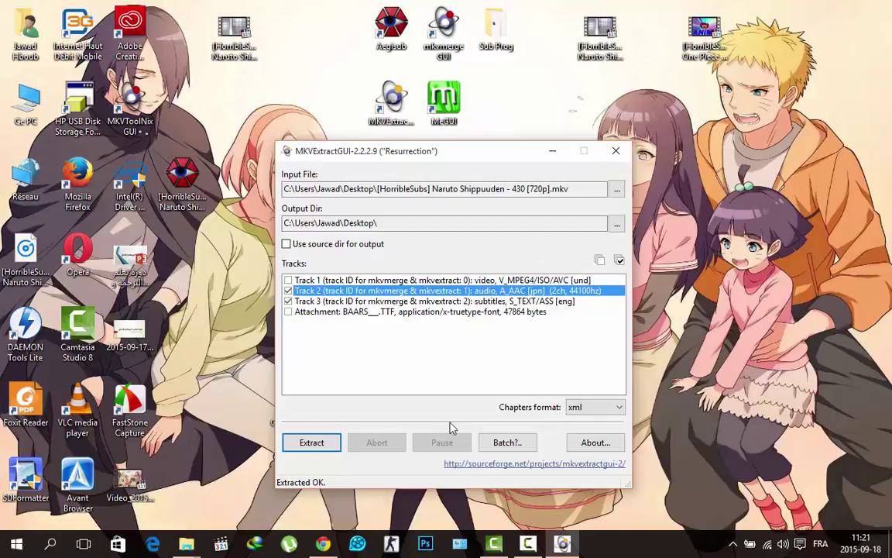
{"action": "left_click", "coordinate": [616, 150]}
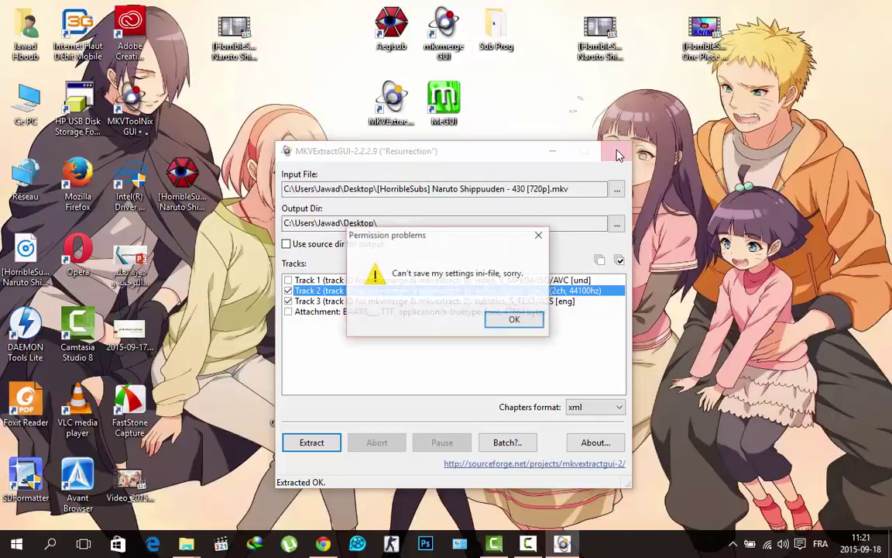
{"action": "left_click", "coordinate": [513, 321]}
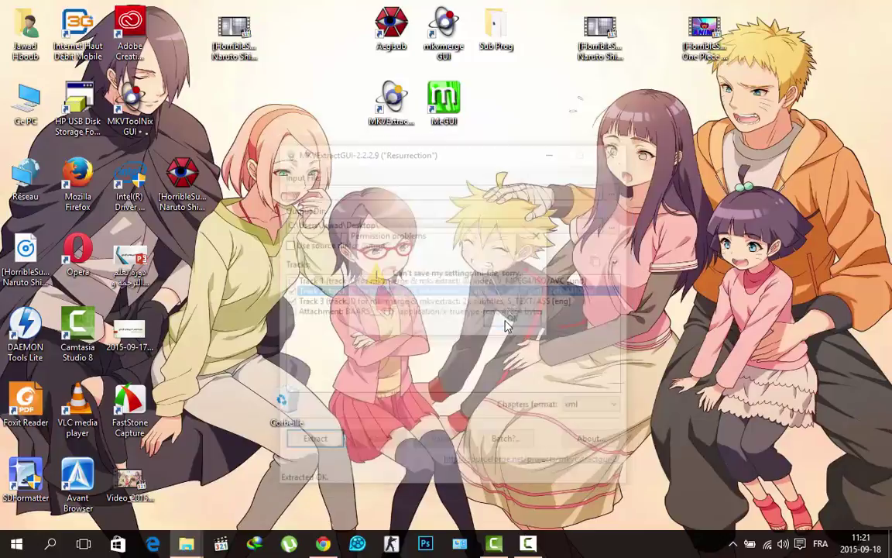
Open the extracted track3_eng.ass subtitles in Aegisub and load the Naruto Shippuuden - 430 [720p] (1).mkv video, setting the script to the video resolution
{"action": "left_click", "coordinate": [196, 199]}
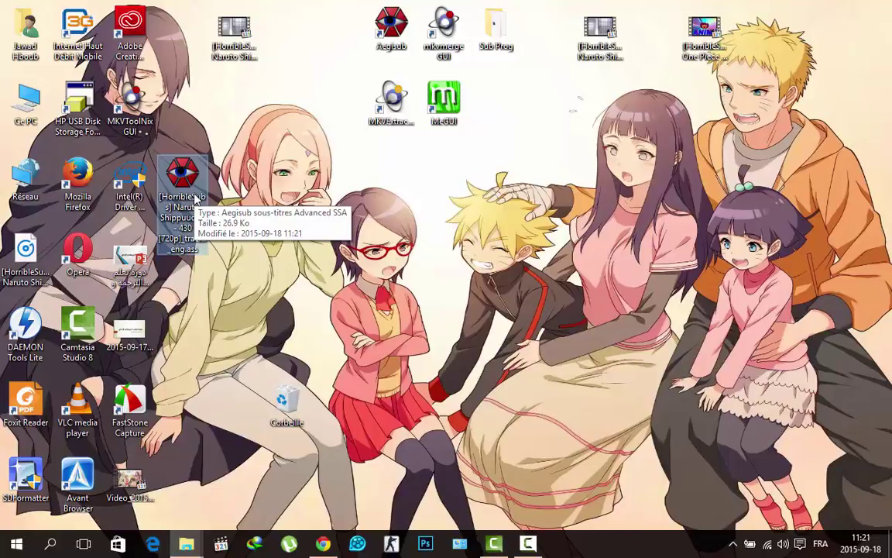
{"action": "double_click", "coordinate": [196, 199]}
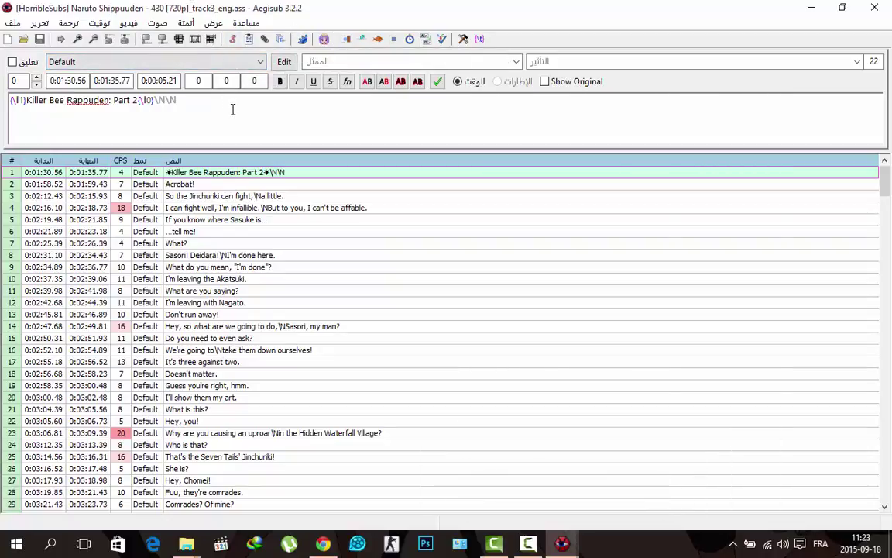
{"action": "left_click", "coordinate": [129, 22]}
{"action": "left_click", "coordinate": [140, 42]}
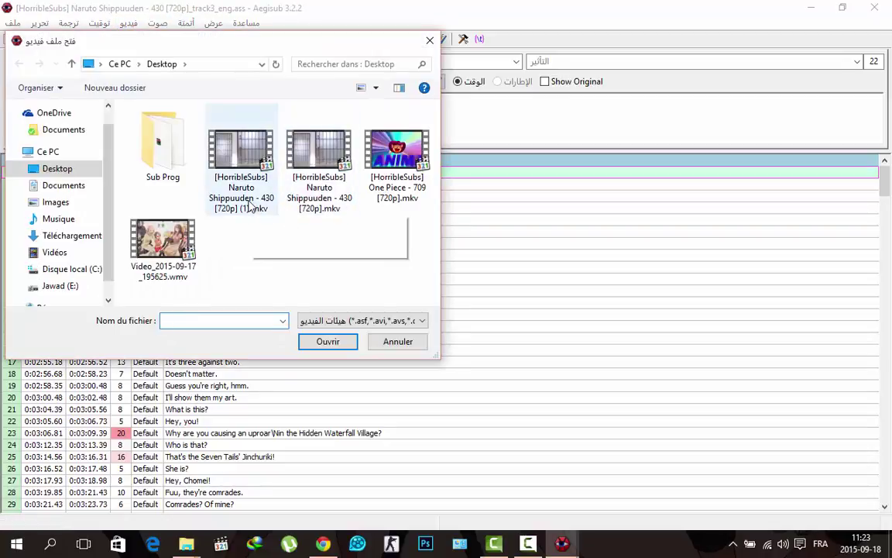
{"action": "double_click", "coordinate": [250, 203]}
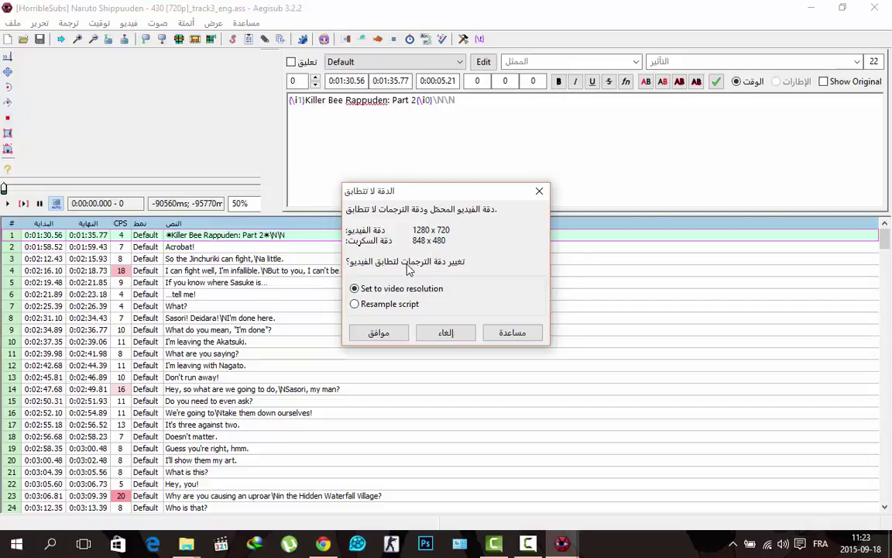
{"action": "left_click", "coordinate": [379, 332]}
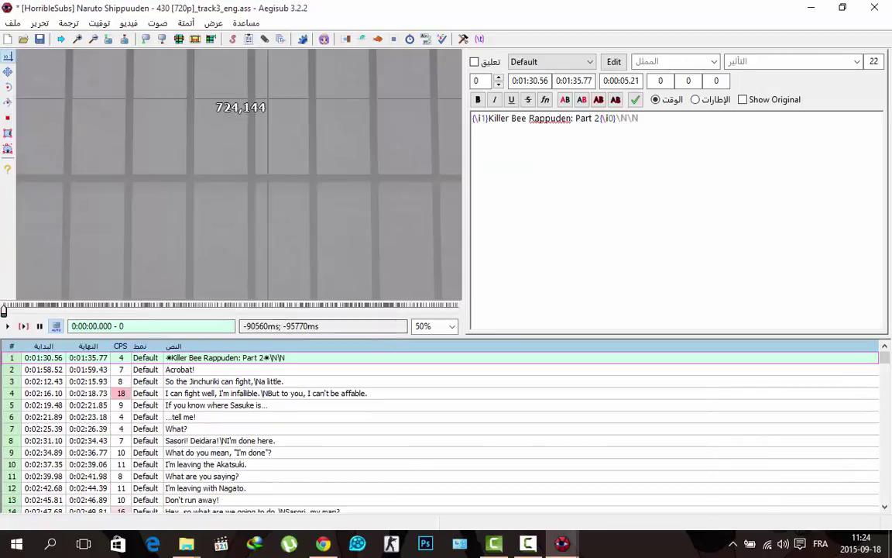
Load the extracted Naruto Shippuuden audio file into the subtitle project
{"action": "left_click", "coordinate": [158, 24]}
{"action": "left_click", "coordinate": [175, 39]}
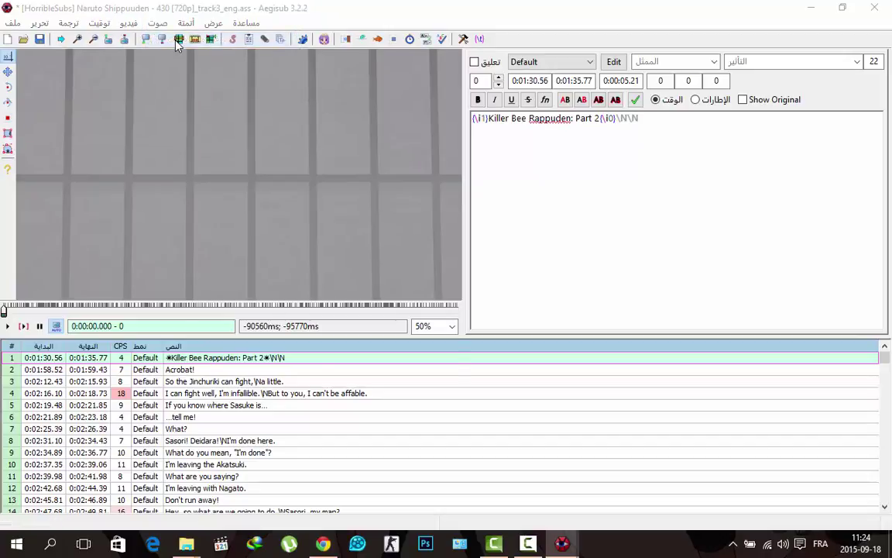
{"action": "left_click", "coordinate": [205, 142]}
{"action": "double_click", "coordinate": [206, 141]}
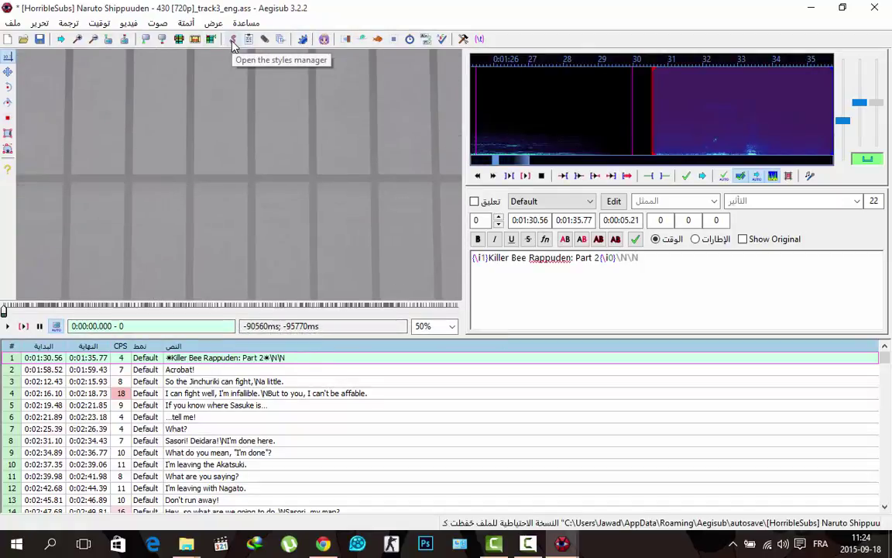
Display subtitle line 2, "Acrobat!", on the video, check its available styles and open the styles manager
{"action": "left_click", "coordinate": [195, 372]}
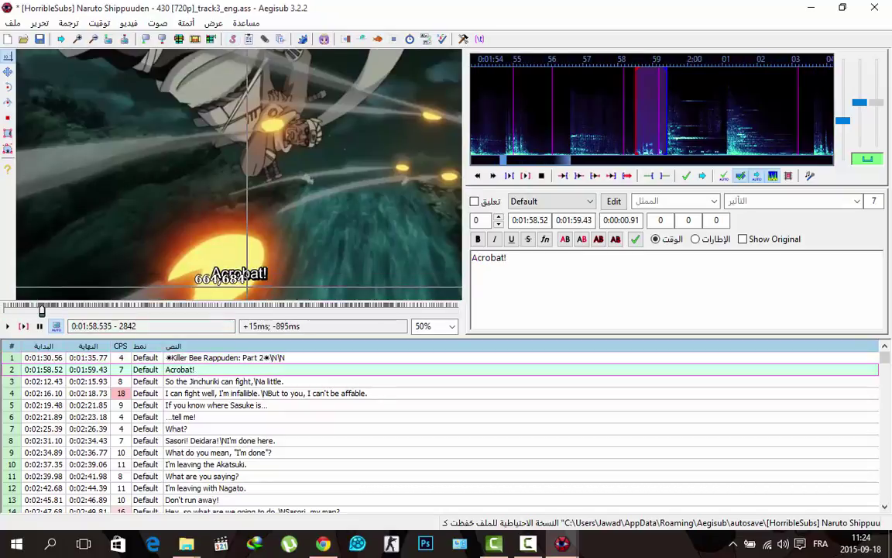
{"action": "left_click", "coordinate": [549, 201]}
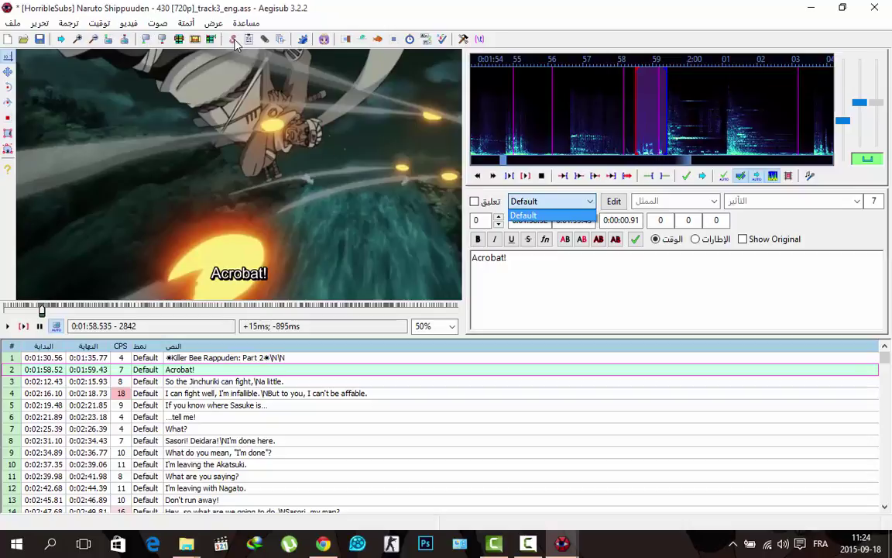
{"action": "left_click", "coordinate": [89, 27]}
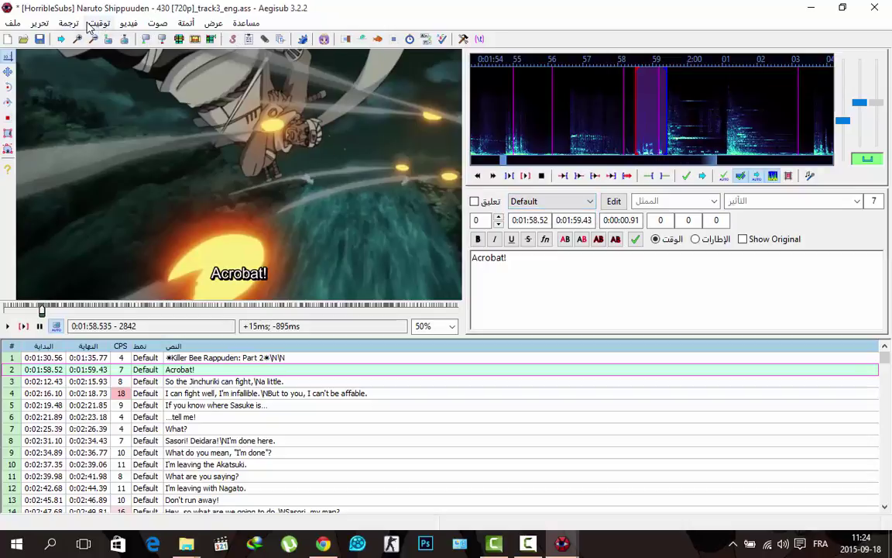
{"action": "left_click", "coordinate": [70, 22]}
{"action": "left_click", "coordinate": [90, 40]}
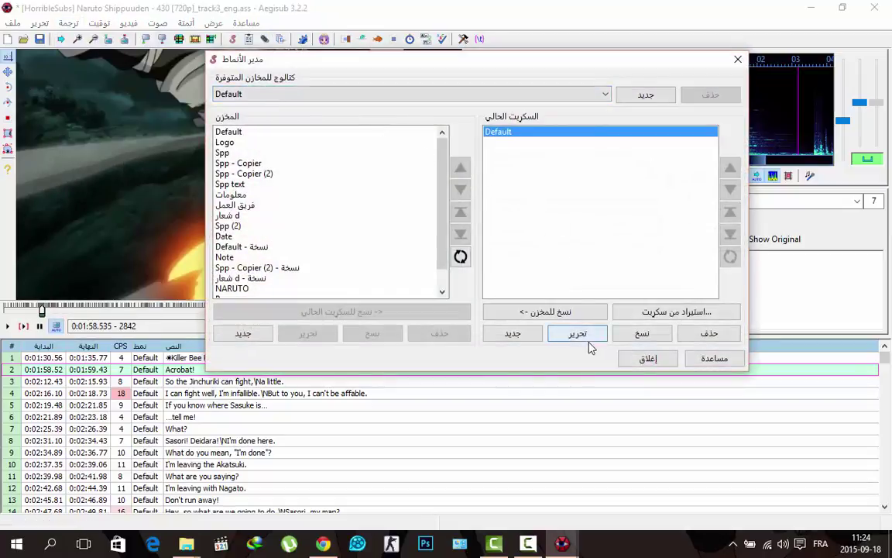
{"action": "left_click", "coordinate": [514, 334]}
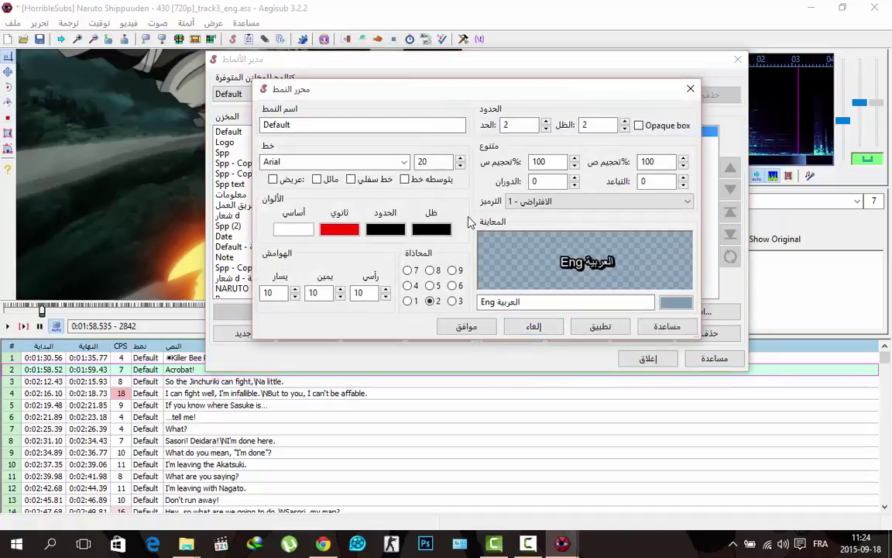
{"action": "left_click", "coordinate": [453, 126]}
{"action": "left_click", "coordinate": [396, 163]}
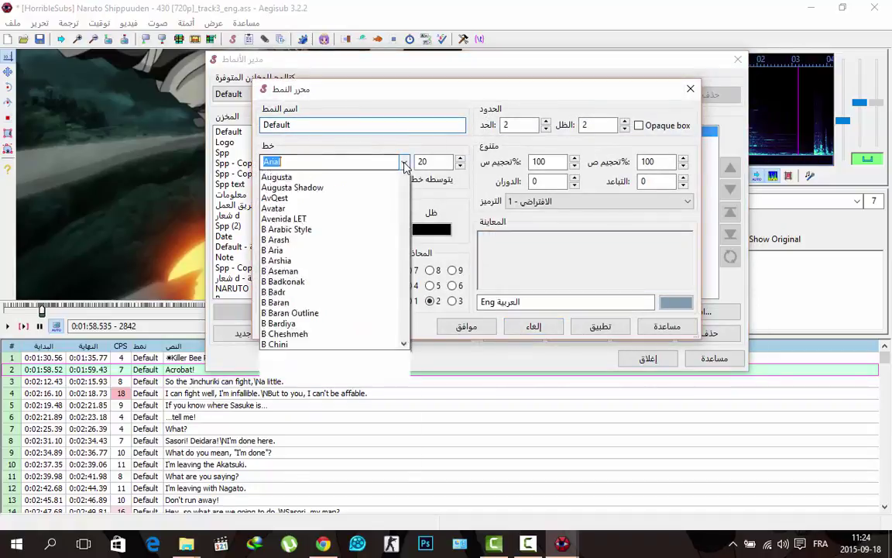
{"action": "left_click", "coordinate": [405, 162]}
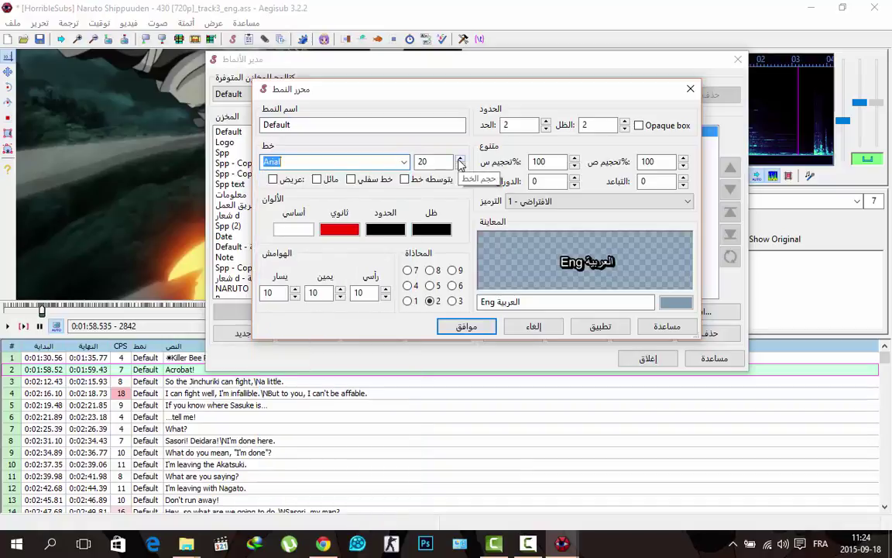
{"action": "double_click", "coordinate": [536, 303]}
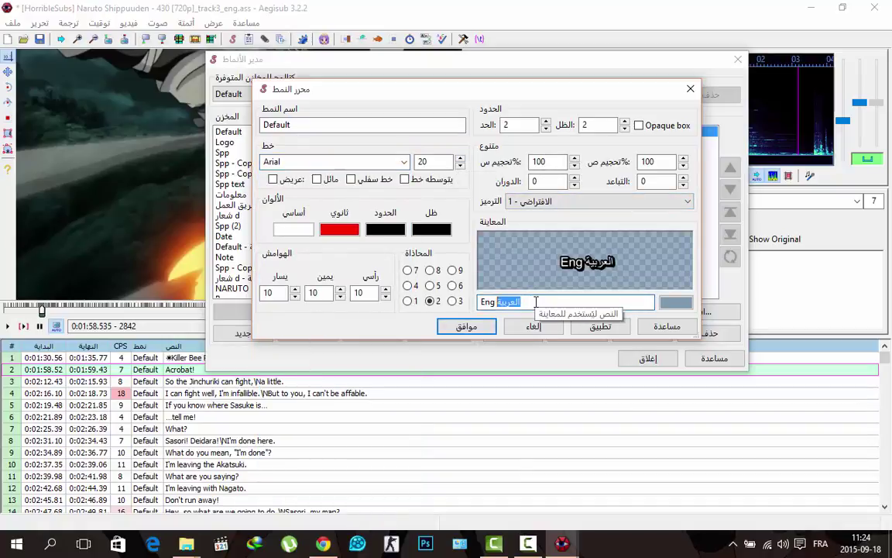
{"action": "left_click", "coordinate": [534, 302]}
{"action": "double_click", "coordinate": [438, 129]}
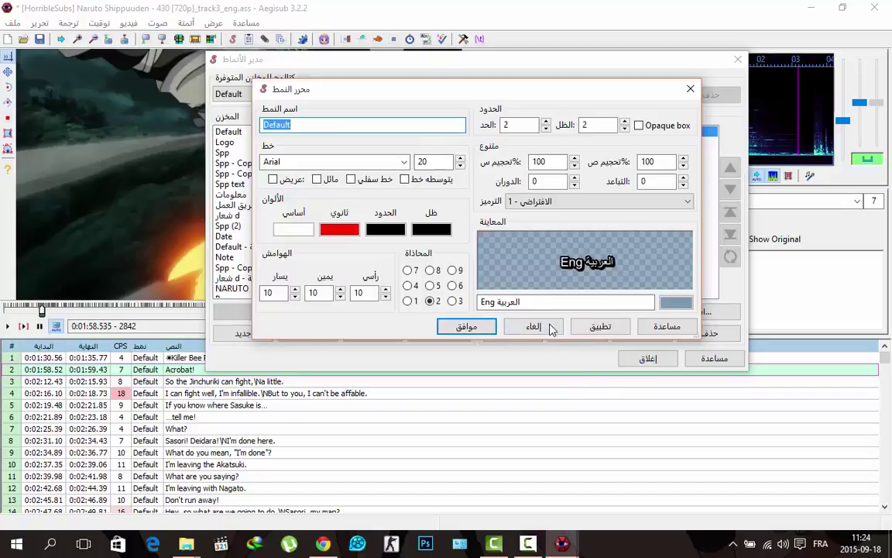
{"action": "left_click", "coordinate": [552, 328]}
Copy the NARUTO, Be and Title styles from the Default storage into the current script, and close the styles manager
{"action": "left_click_drag", "start_coordinate": [448, 229], "coordinate": [447, 258]}
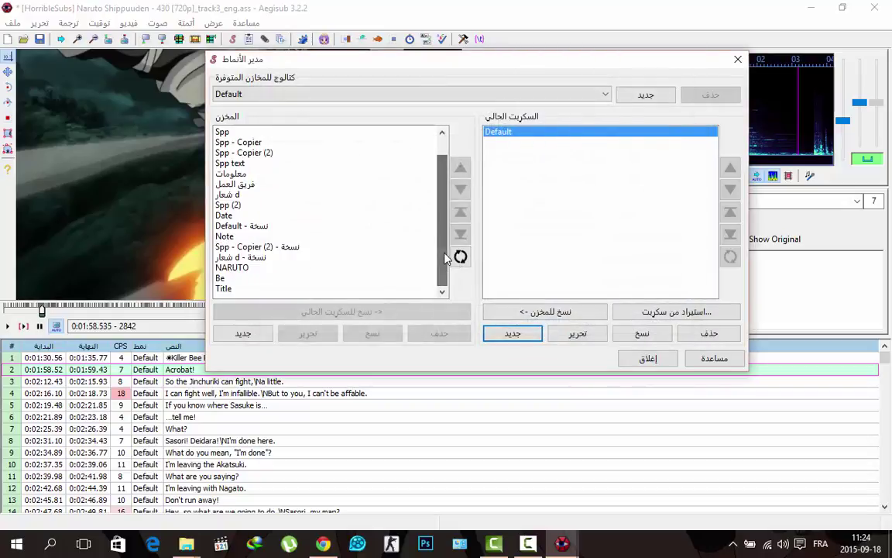
{"action": "left_click", "coordinate": [254, 269]}
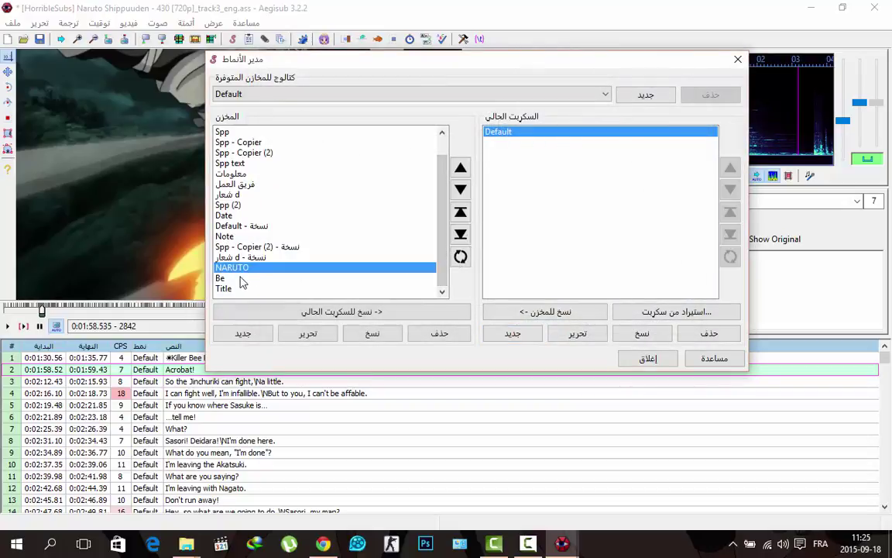
{"action": "left_click", "coordinate": [240, 289], "text": "shift"}
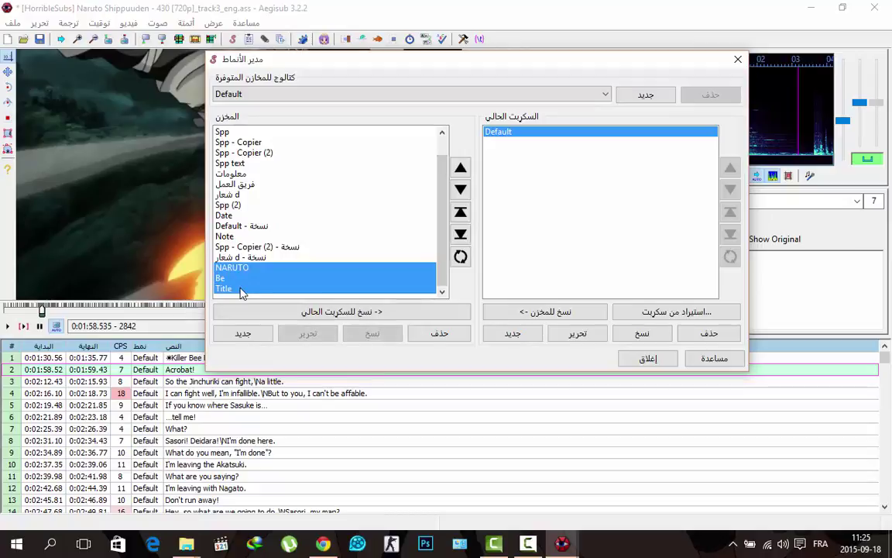
{"action": "left_click", "coordinate": [306, 313]}
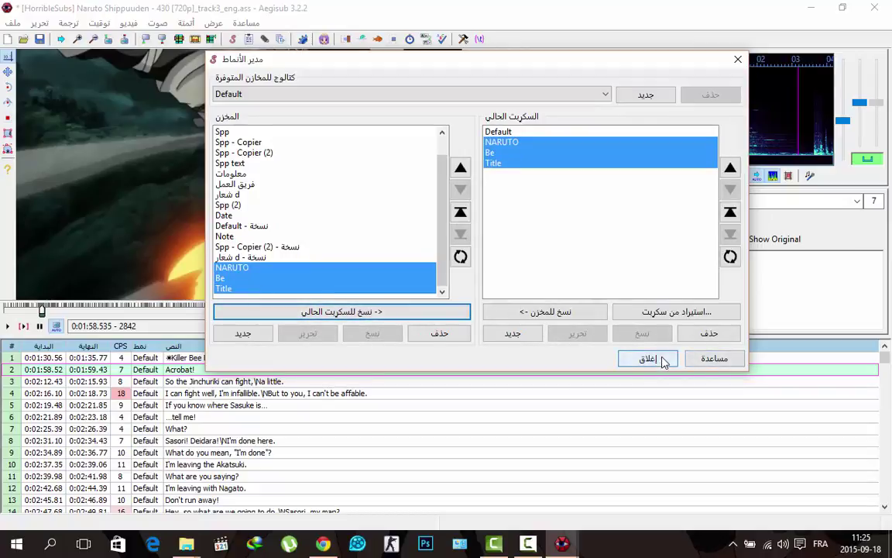
{"action": "left_click", "coordinate": [588, 224]}
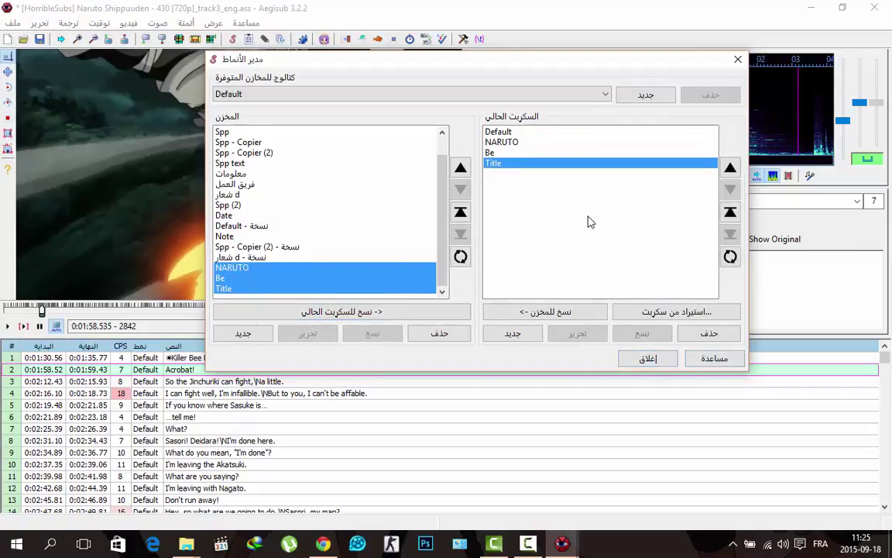
{"action": "left_click", "coordinate": [371, 195]}
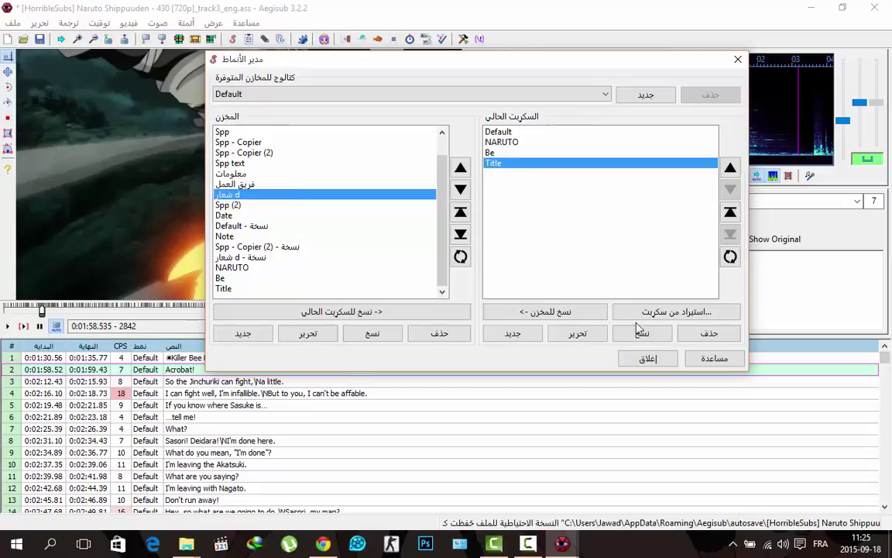
{"action": "left_click", "coordinate": [647, 358]}
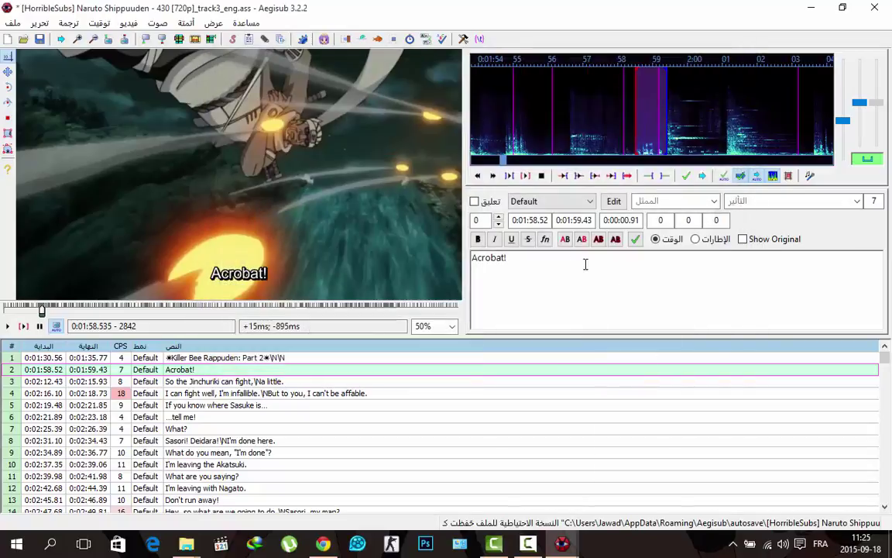
Assign the Be style to subtitle lines 2 and 4 together
{"action": "left_click", "coordinate": [545, 203]}
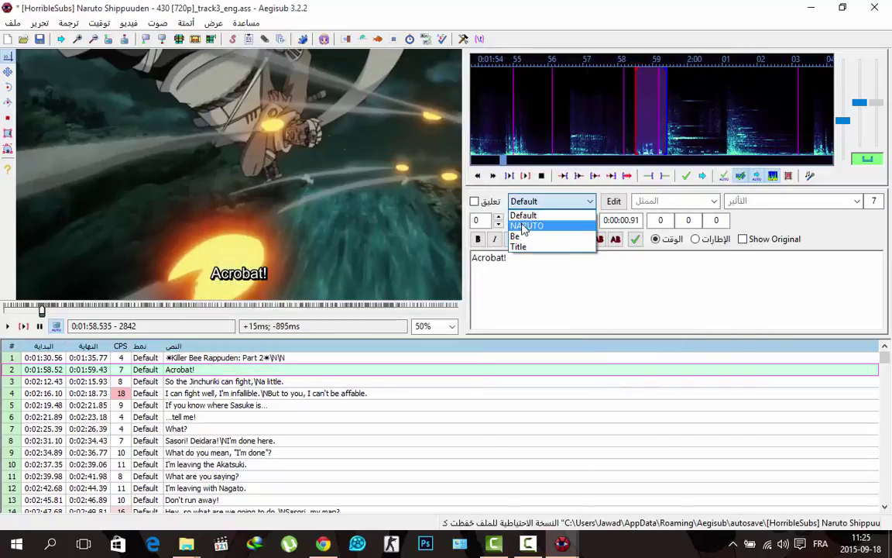
{"action": "left_click", "coordinate": [192, 372]}
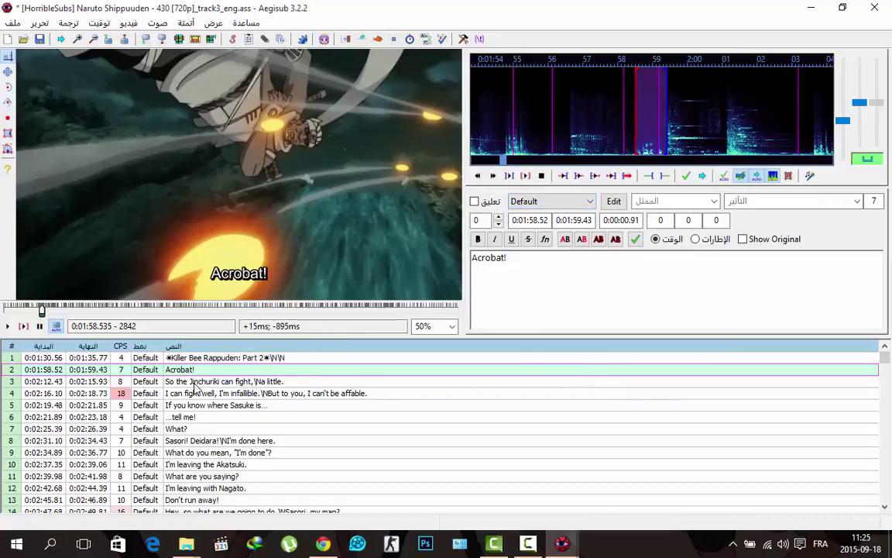
{"action": "left_click", "coordinate": [195, 385]}
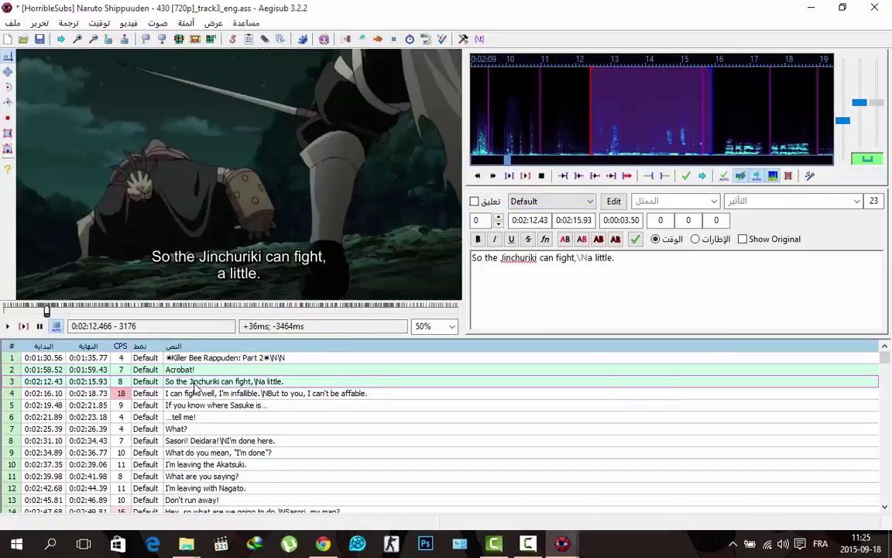
{"action": "left_click", "coordinate": [192, 393]}
{"action": "key", "text": "Up"}
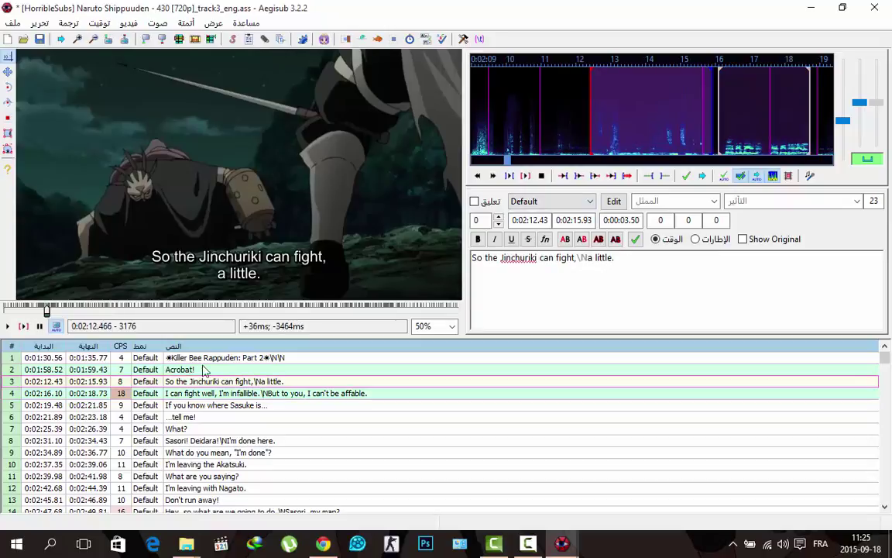
{"action": "left_click", "coordinate": [561, 203]}
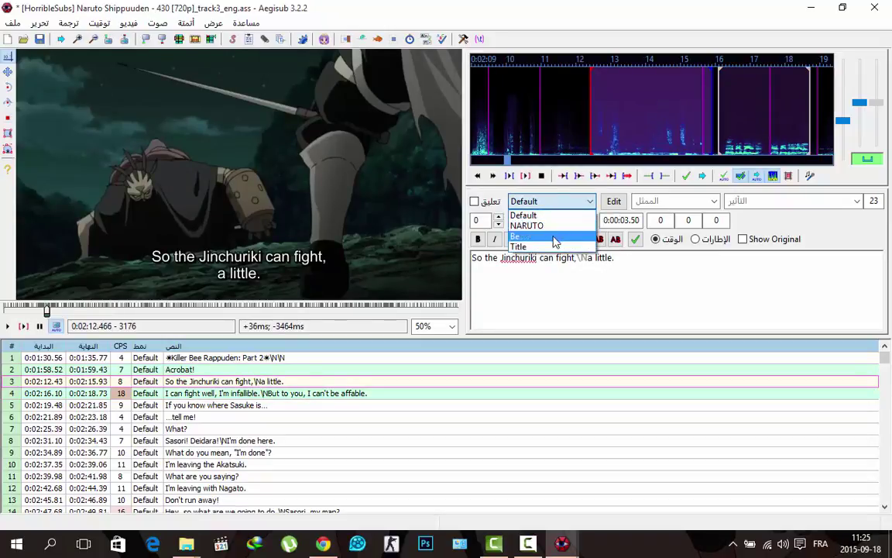
{"action": "left_click", "coordinate": [547, 234]}
Assign the NARUTO style to subtitle lines 5 to 7
{"action": "key", "text": "Down"}
{"action": "key", "text": "Down"}
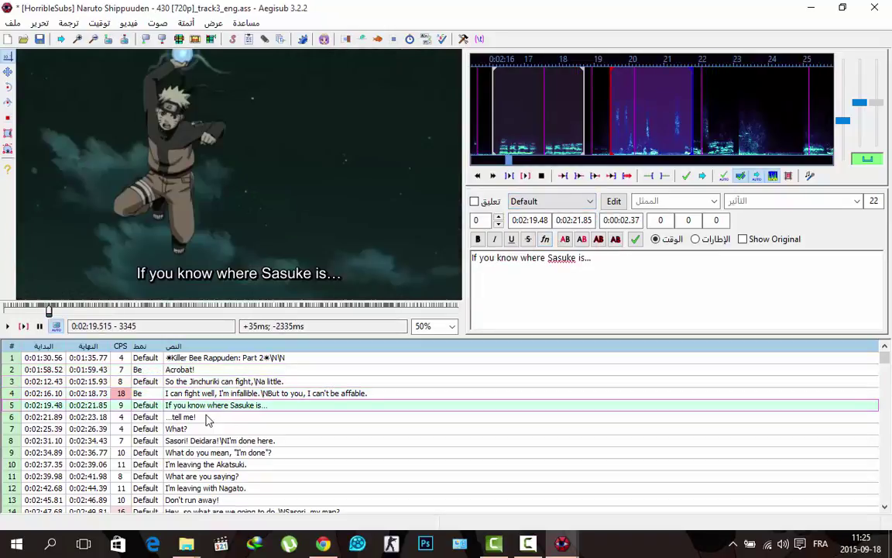
{"action": "key", "text": "Down"}
{"action": "key", "text": "Down"}
{"action": "left_click", "coordinate": [570, 203]}
{"action": "left_click", "coordinate": [542, 223]}
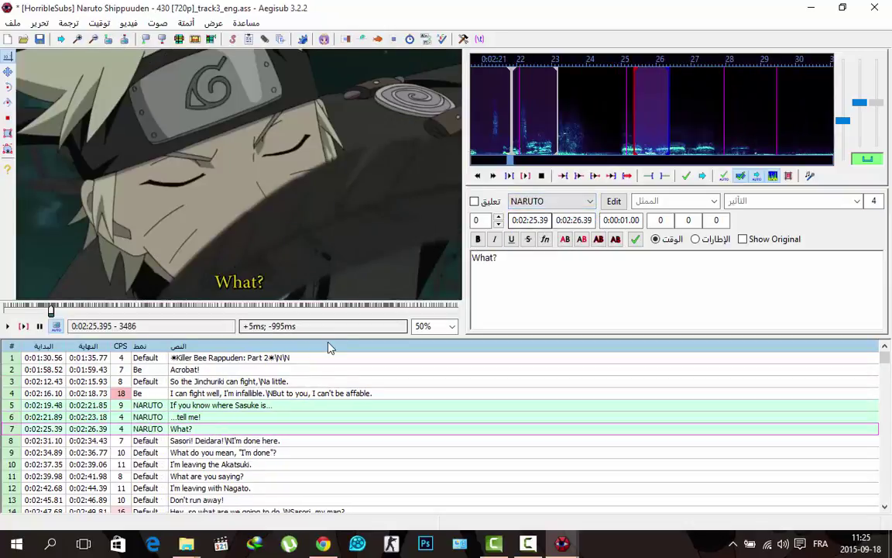
Assign the Title style to subtitle line 1, "Killer Bee Rappuden: Part 2"
{"action": "left_click", "coordinate": [329, 358]}
{"action": "left_click", "coordinate": [564, 203]}
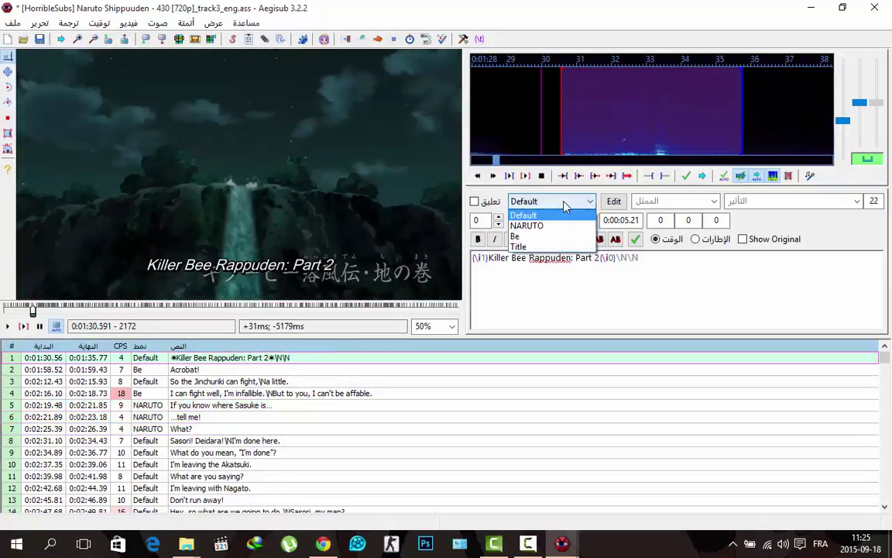
{"action": "left_click", "coordinate": [553, 248]}
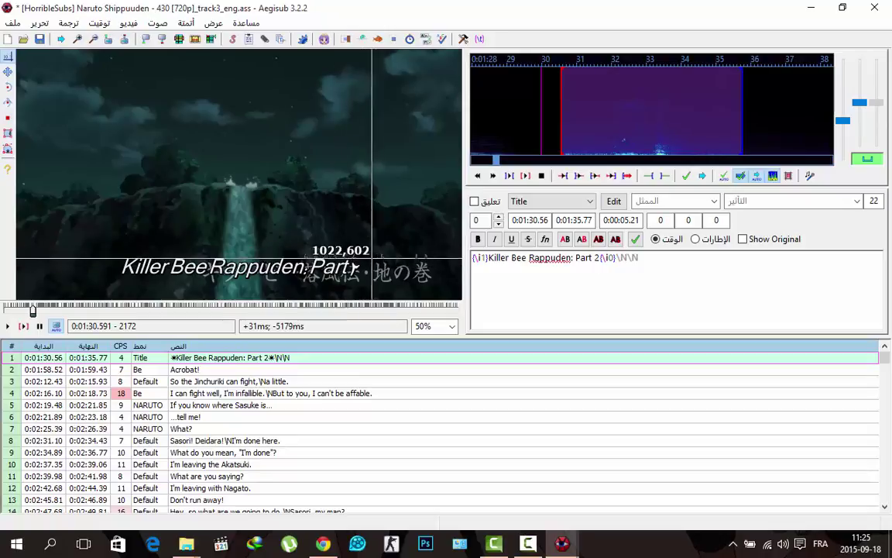
Reposition the episode title of line 1 on the video to about 860,620, just above the Japanese title
{"action": "double_click", "coordinate": [353, 256]}
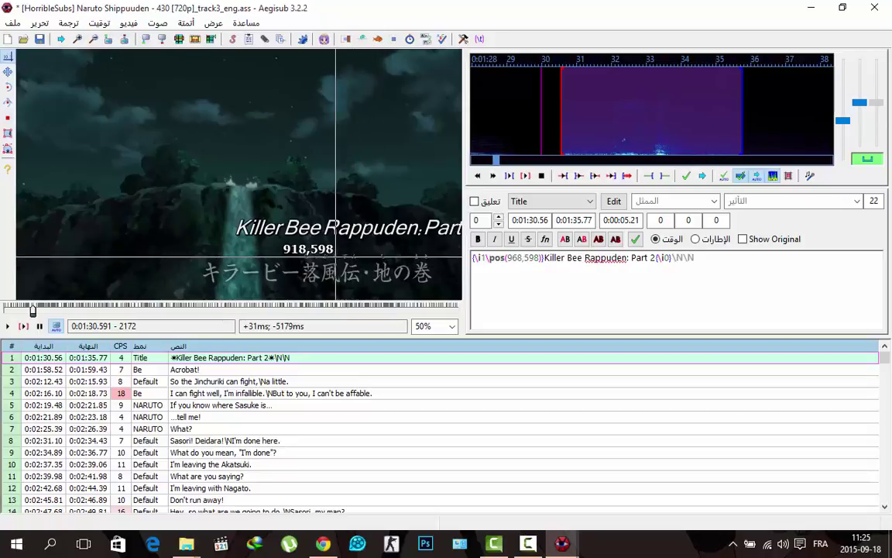
{"action": "double_click", "coordinate": [323, 258]}
{"action": "double_click", "coordinate": [329, 277]}
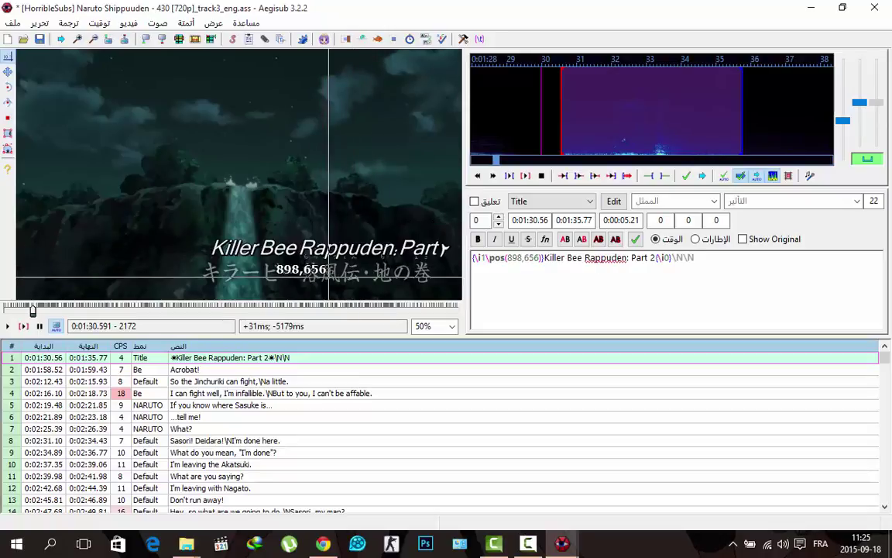
{"action": "double_click", "coordinate": [315, 265]}
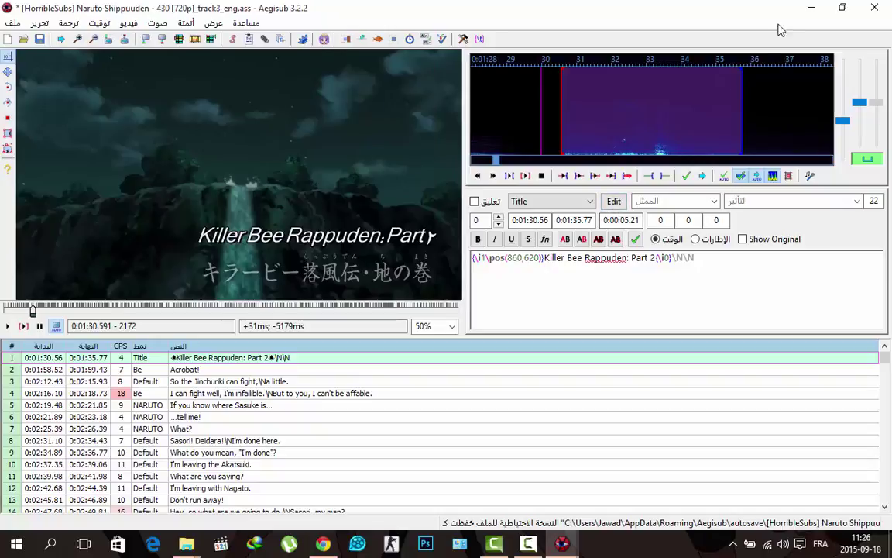
Switch to the other Aegisub window with the partly translated AUTOSAVE script and display subtitle line 4 on the video
{"action": "left_click", "coordinate": [811, 8]}
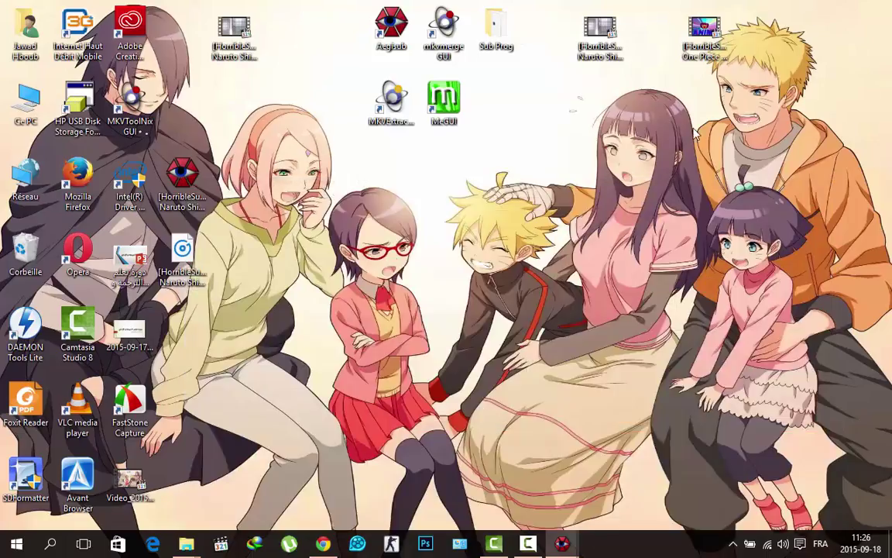
{"action": "left_click", "coordinate": [561, 544]}
{"action": "left_click", "coordinate": [546, 429]}
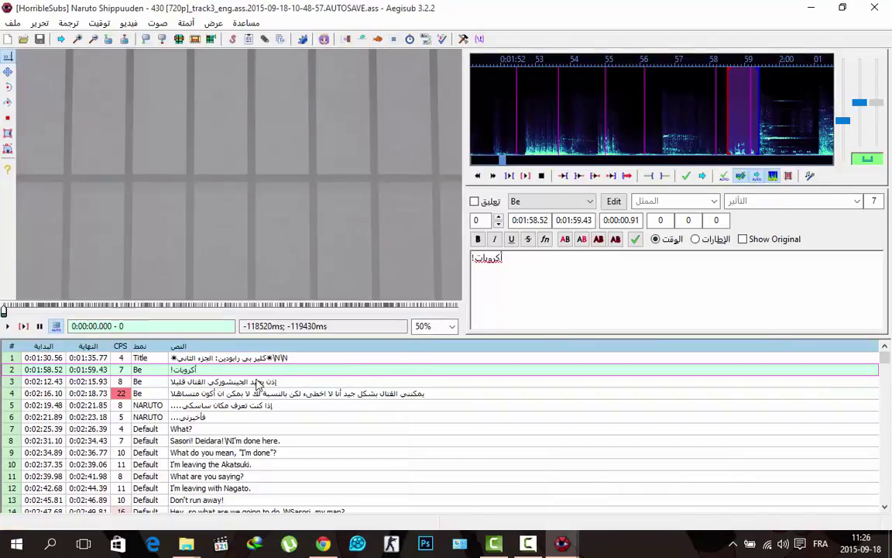
{"action": "left_click", "coordinate": [192, 393]}
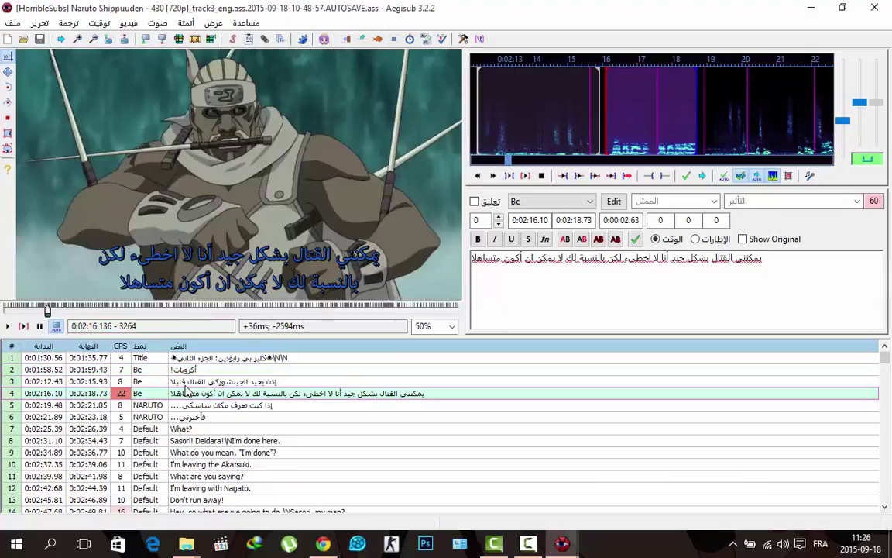
Change the style of the translated subtitle line 3 to Default
{"action": "key", "text": "Up"}
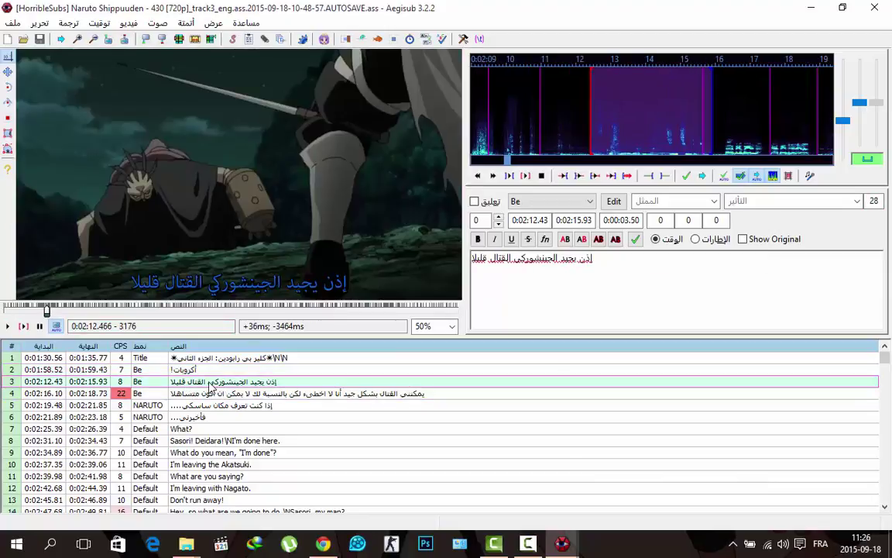
{"action": "left_click", "coordinate": [536, 200]}
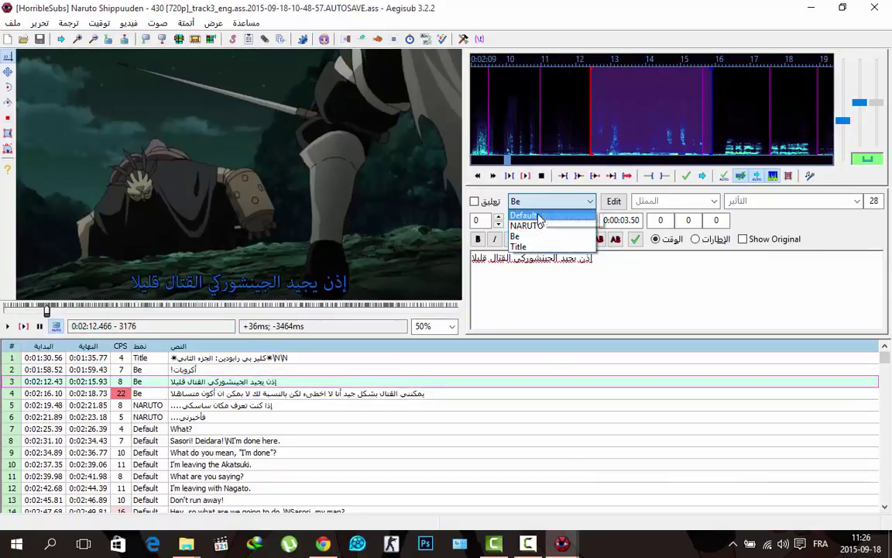
{"action": "left_click", "coordinate": [528, 208]}
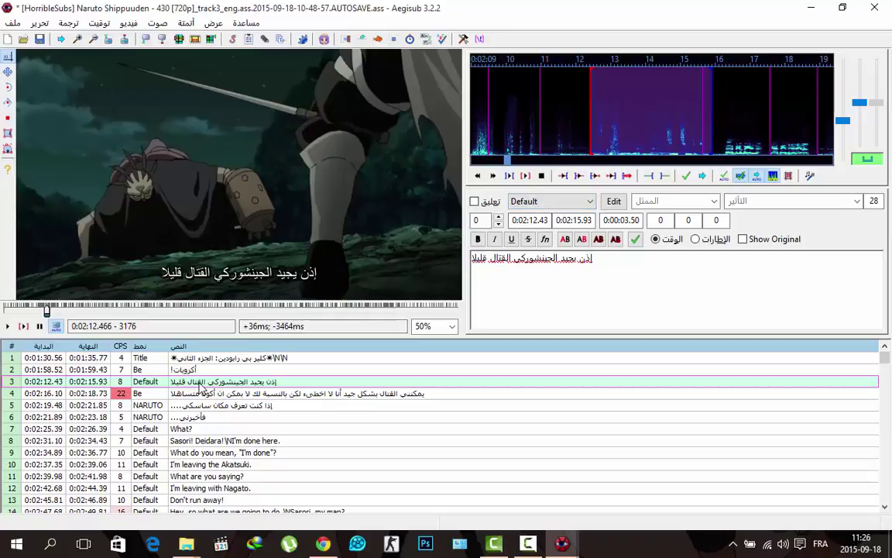
{"action": "left_click", "coordinate": [152, 383]}
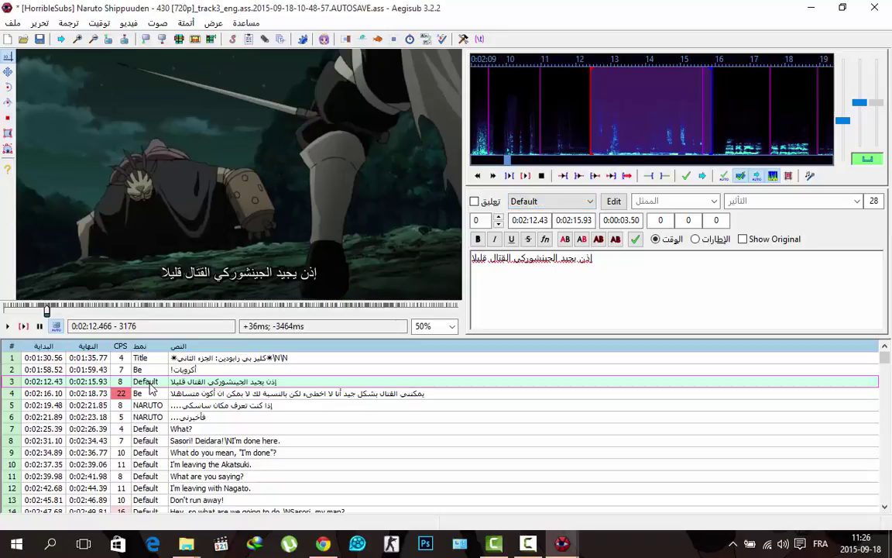